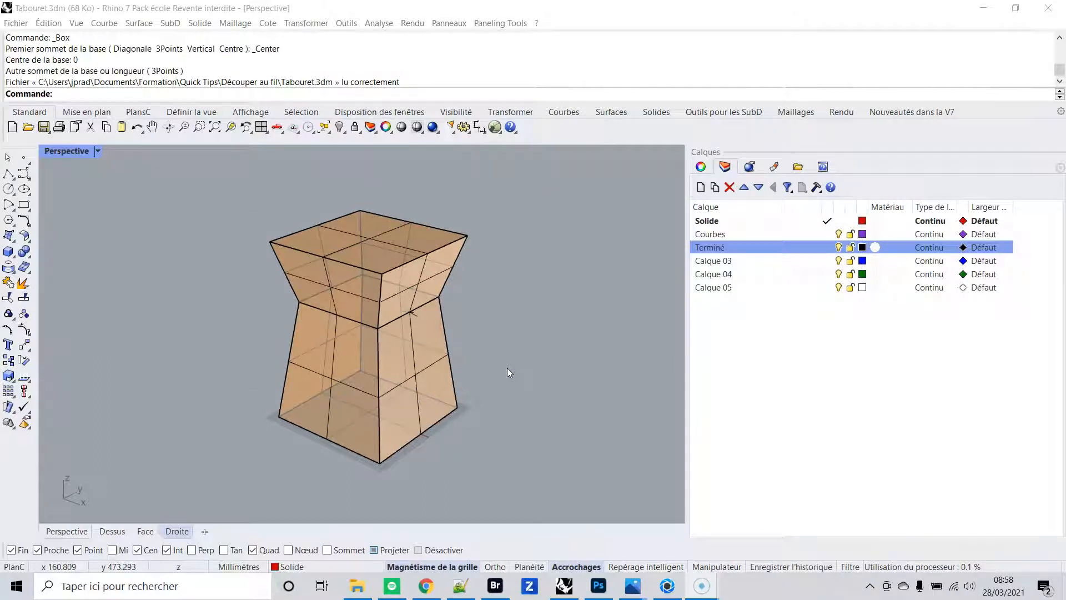
# - Examine the finished stool model and its wood render in KeyShot, orbiting around it, and return to Rhino
pyautogui.moveTo(462, 405); pyautogui.dragTo(449, 366, button='right')
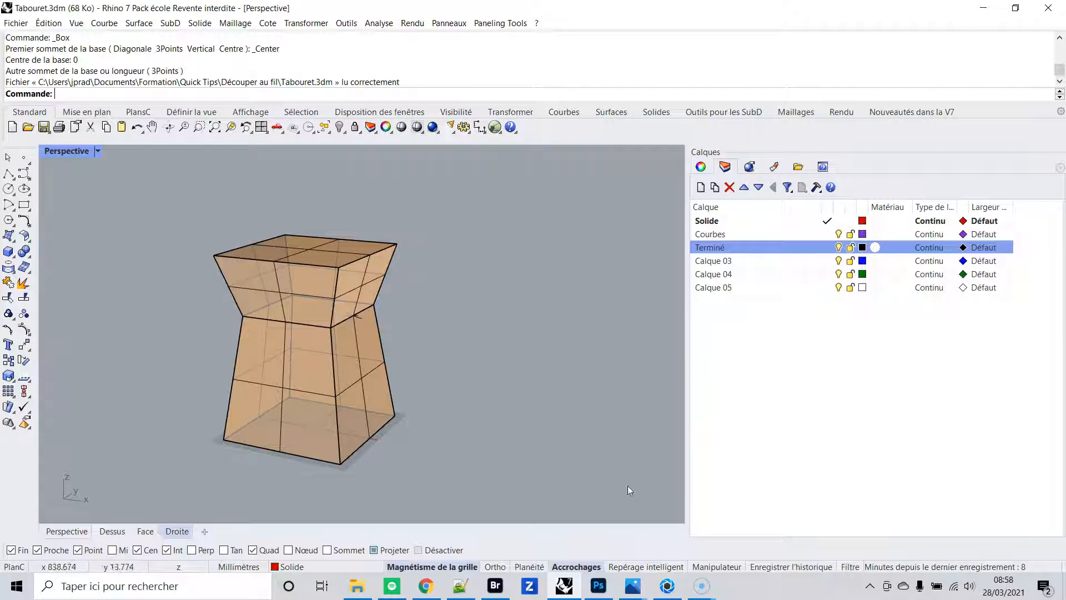
pyautogui.click(668, 585)
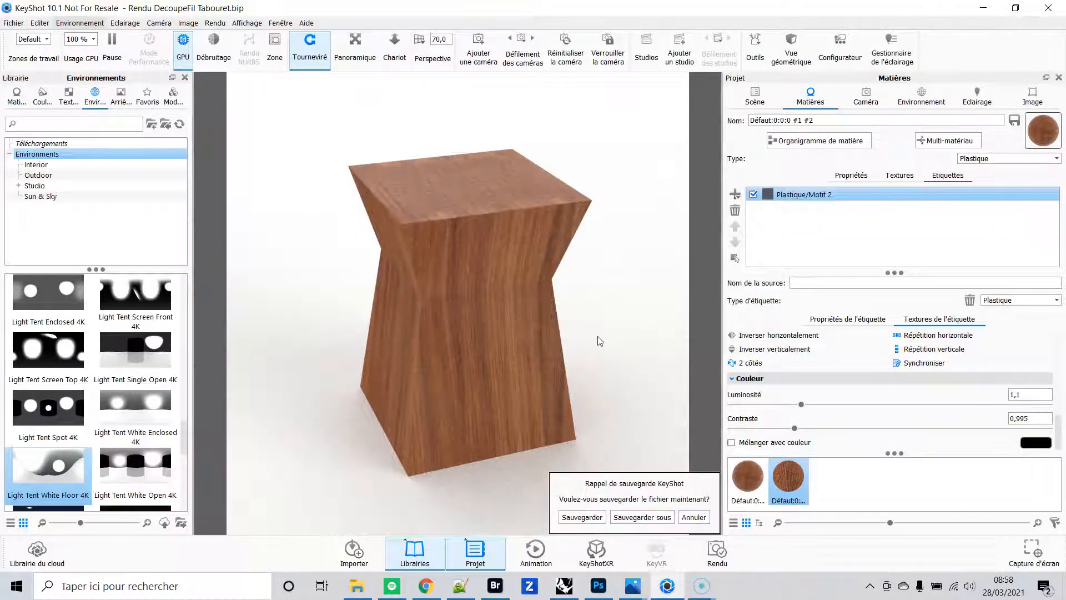
pyautogui.rightClick(606, 351)
pyautogui.moveTo(605, 351); pyautogui.dragTo(506, 287)
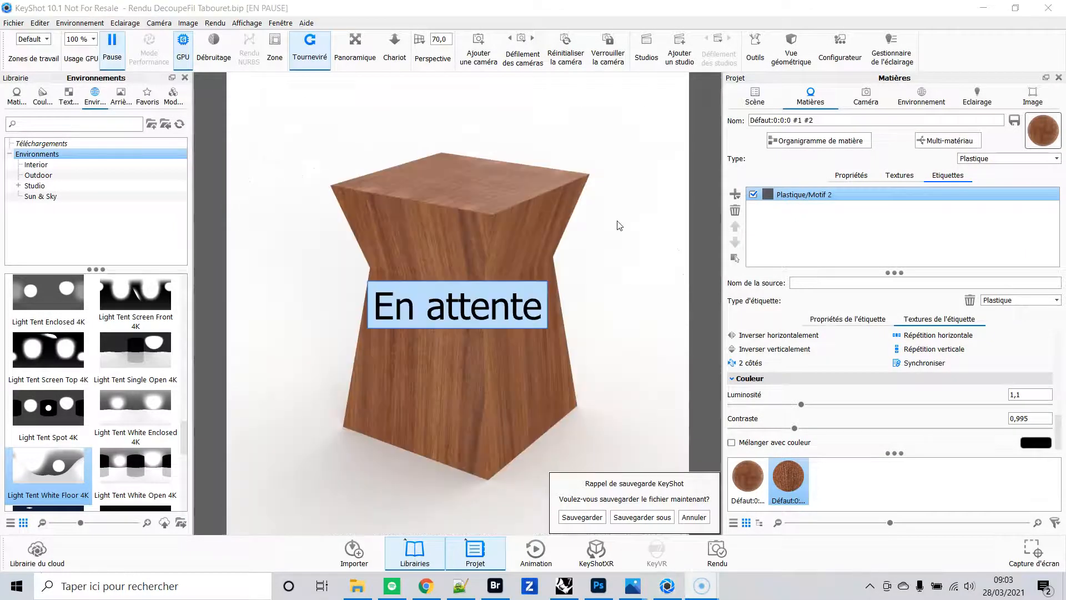
pyautogui.hotkey('alt', 'Tab')
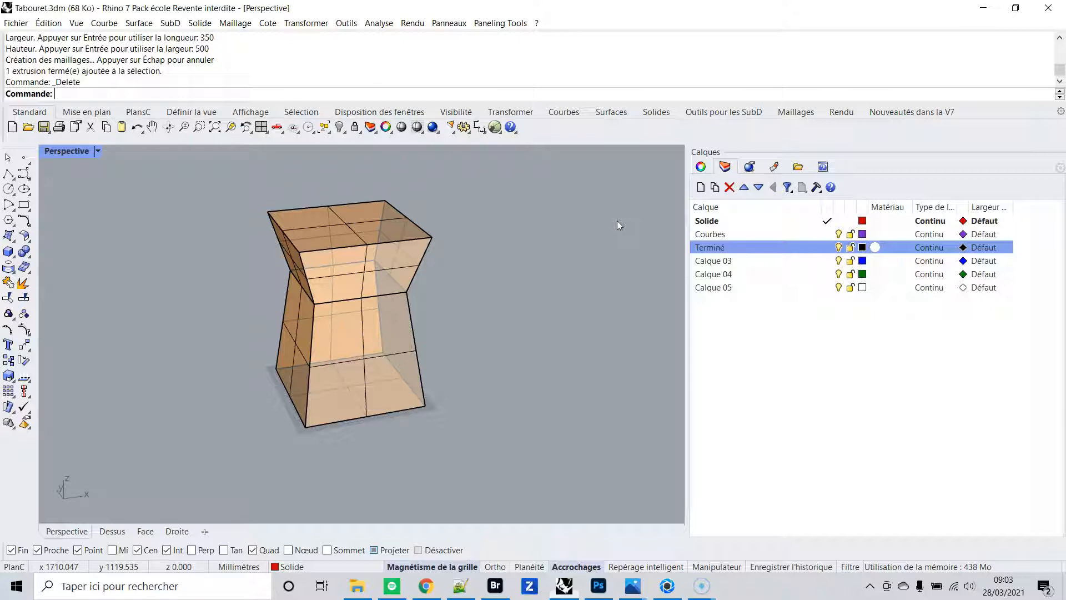
# - Hide the Terminé layer to clear the finished stool from the modelling view
pyautogui.click(839, 248)
pyautogui.moveTo(419, 360); pyautogui.dragTo(433, 376, button='right')
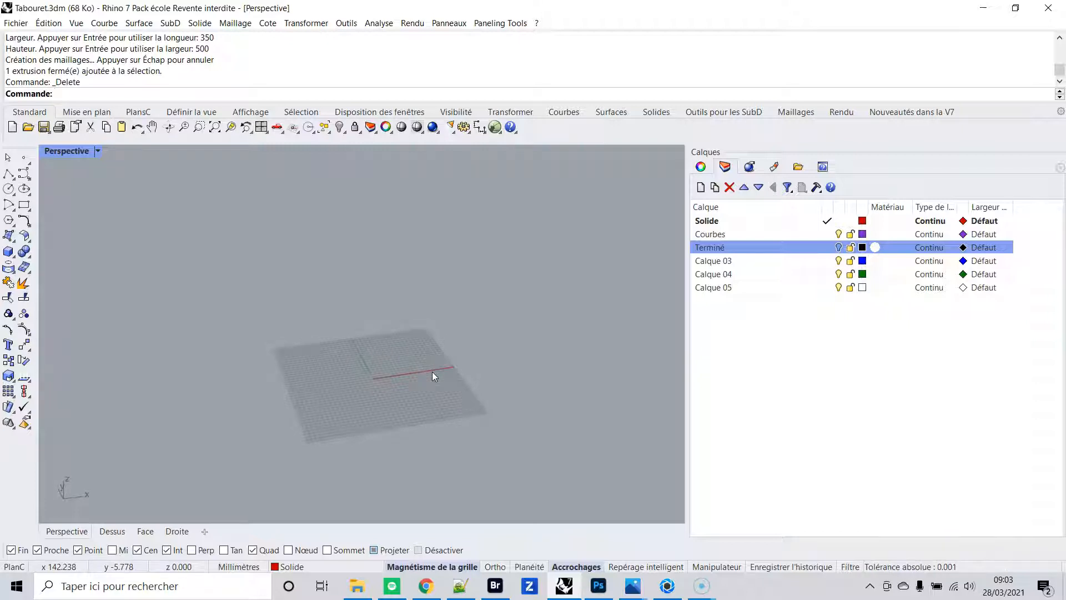
pyautogui.moveTo(432, 372); pyautogui.dragTo(426, 357, button='right')
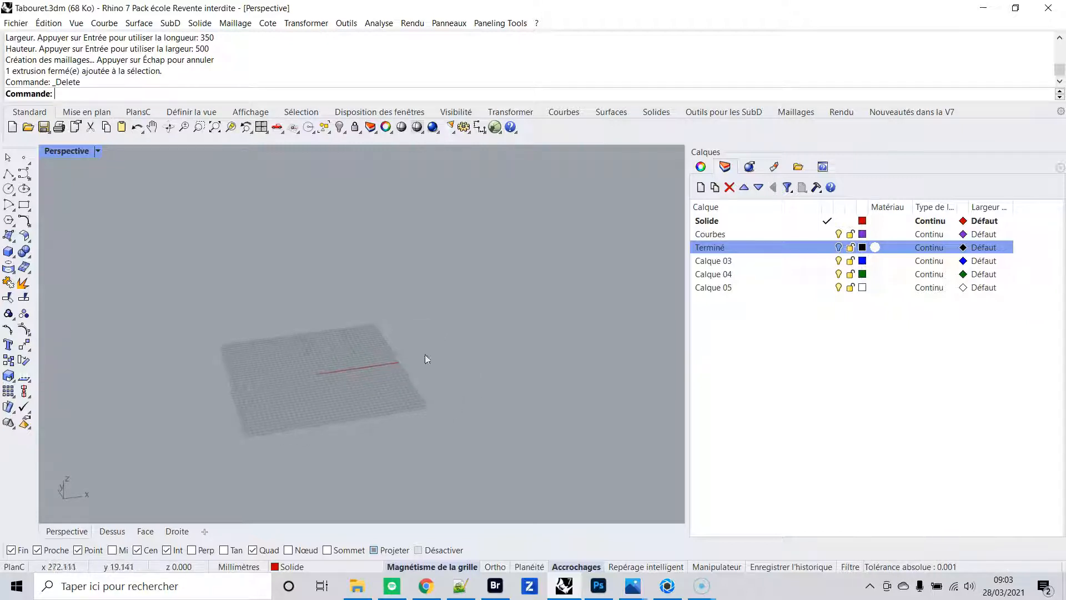
# - Create a solid box centred on the origin (0) with a 350 by 350 mm base and a height of 500 mm
pyautogui.click(7, 253)
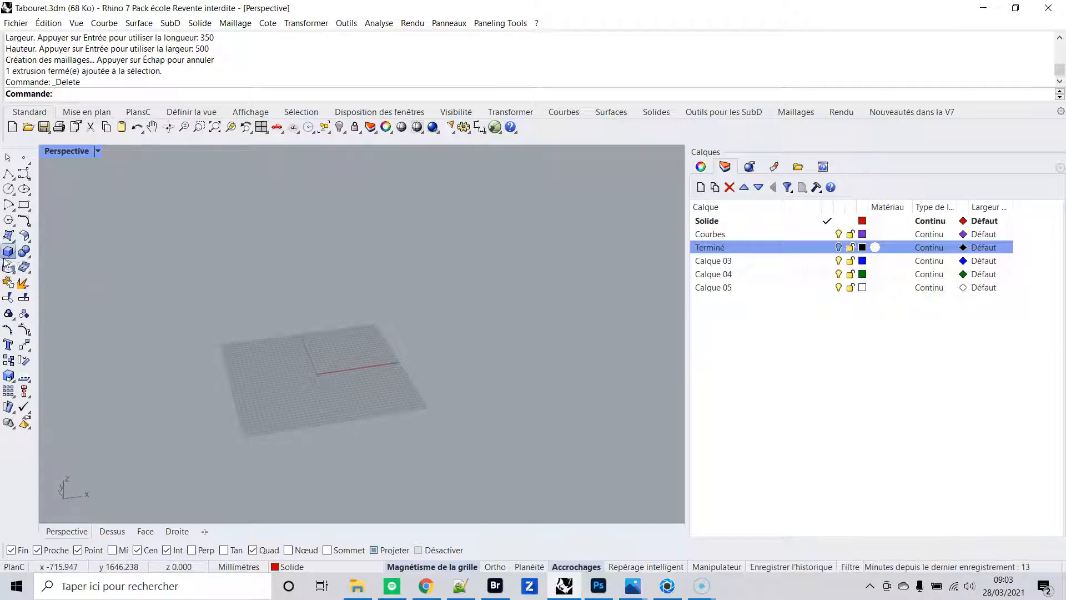
pyautogui.moveTo(84, 272)
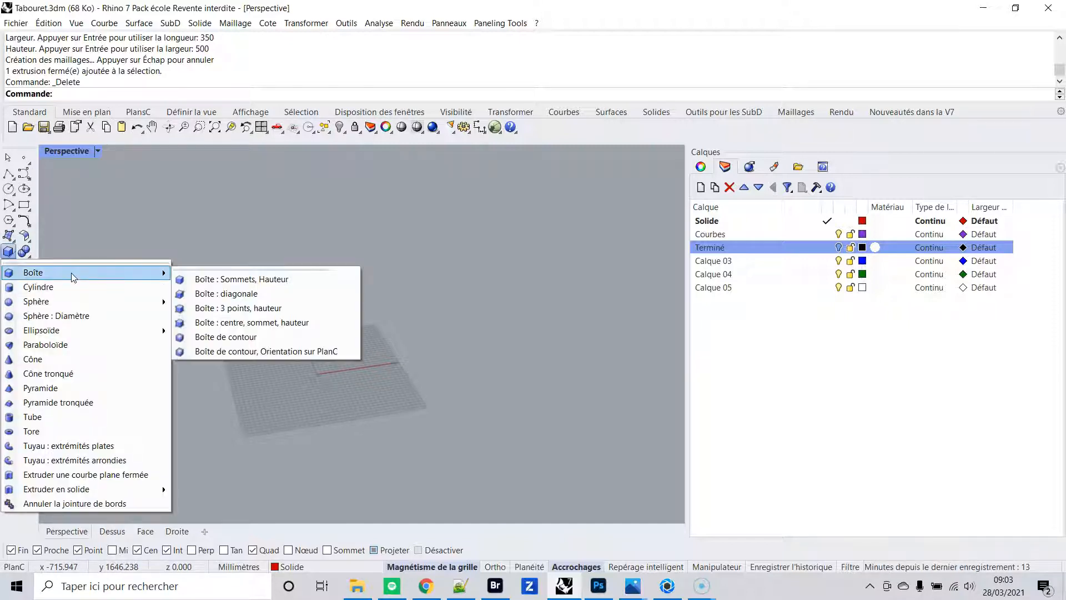
pyautogui.click(200, 322)
pyautogui.write('0')
pyautogui.press('Return')
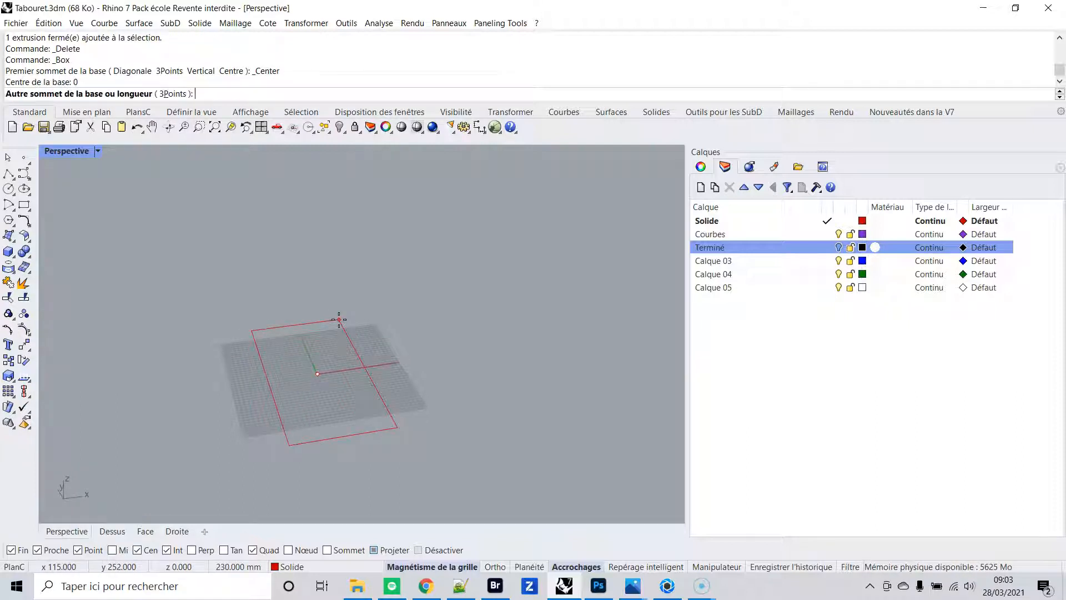
pyautogui.write('350')
pyautogui.press('Return')
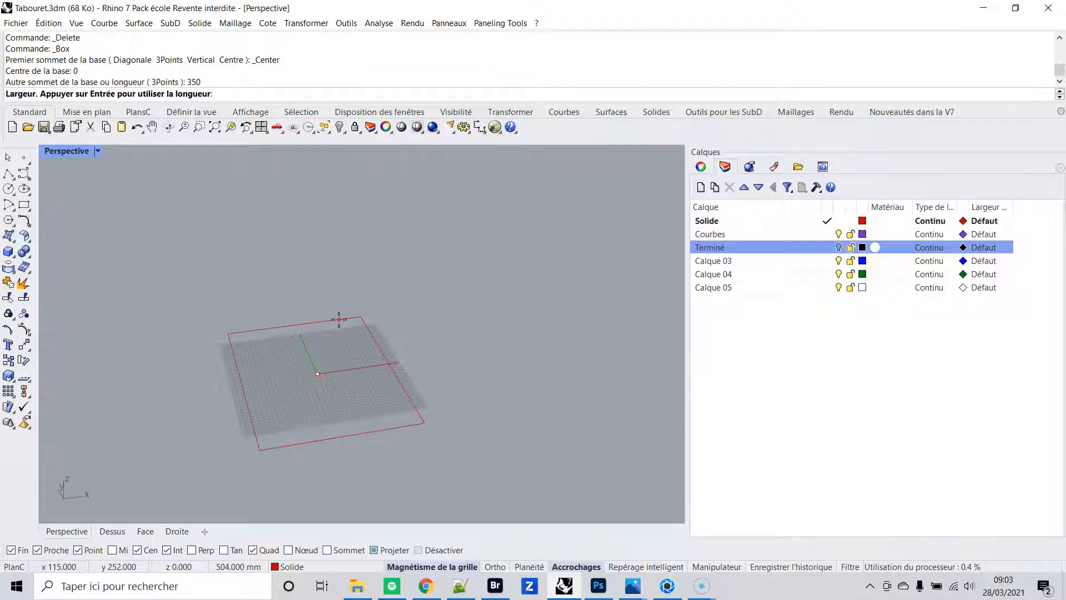
pyautogui.write('350')
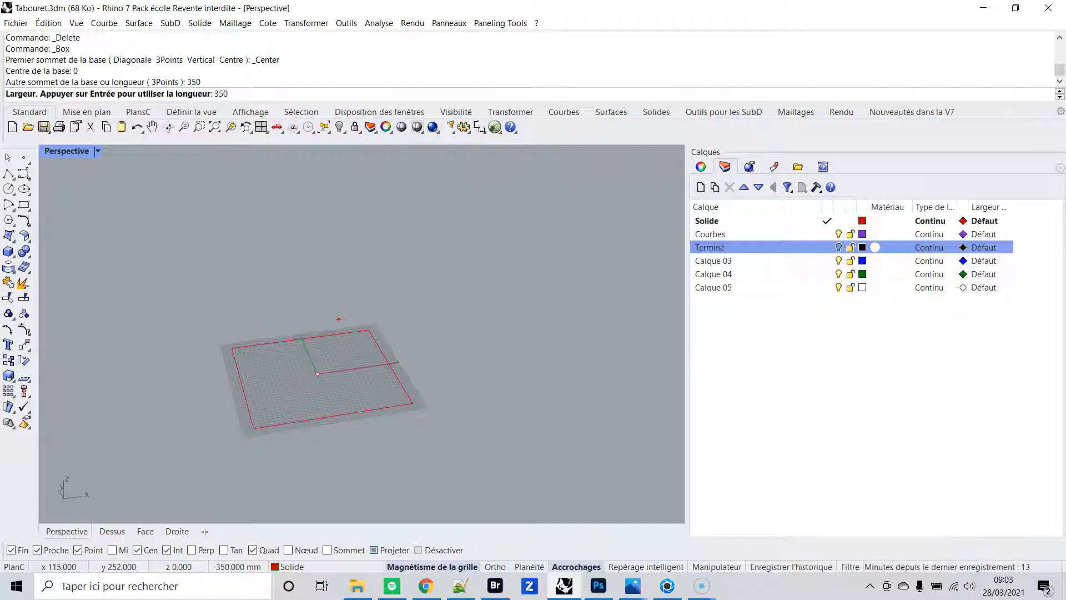
pyautogui.press('Return')
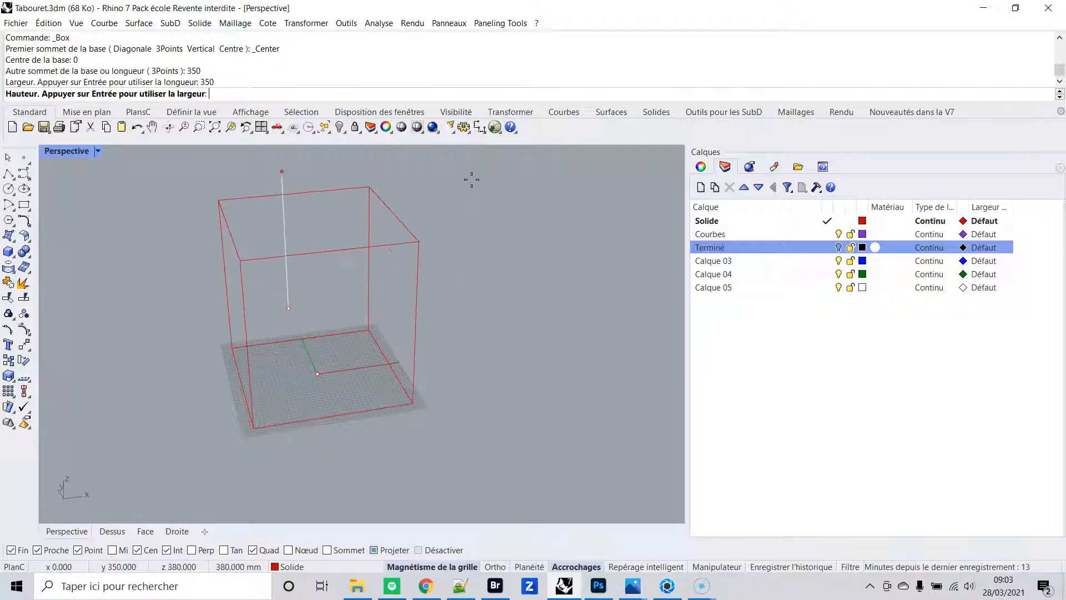
pyautogui.write('500')
pyautogui.press('Return')
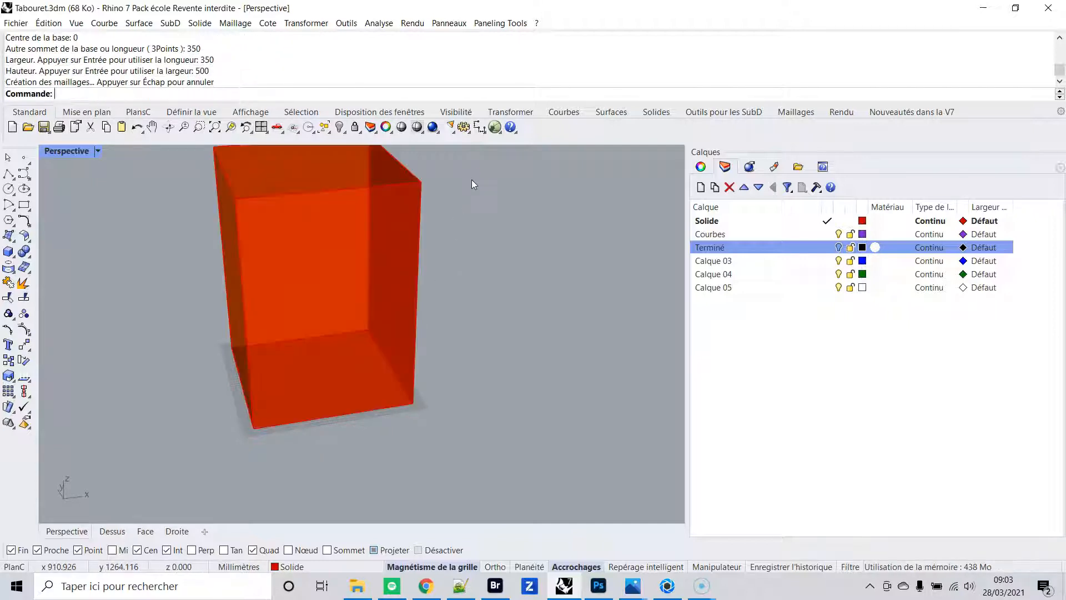
pyautogui.hotkey('ctrl', 'alt', 'e')
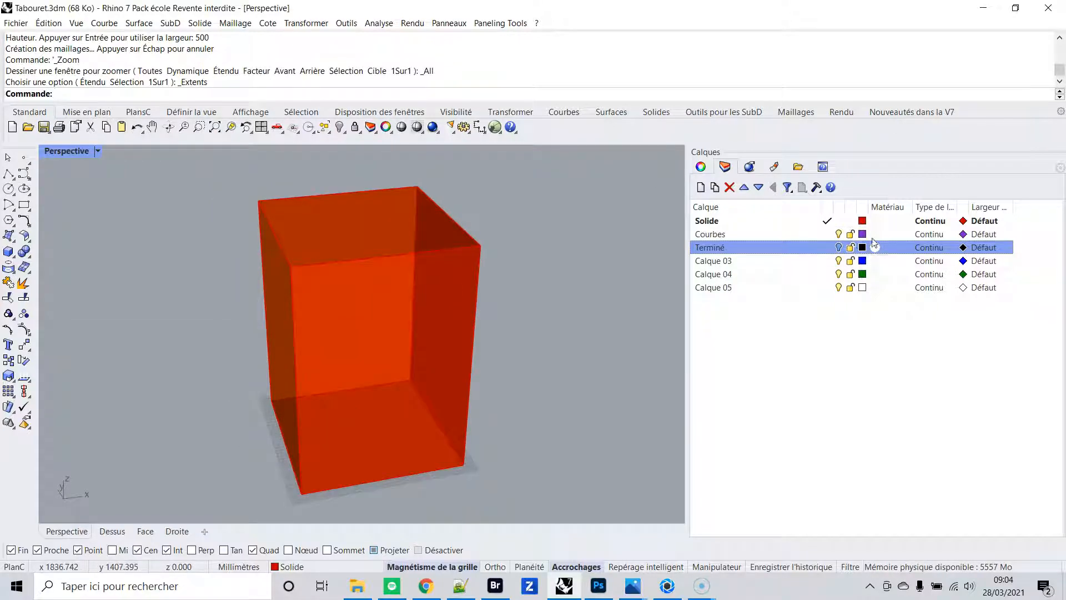
# - Check the box's object properties and make Courbes the current layer
pyautogui.click(462, 255)
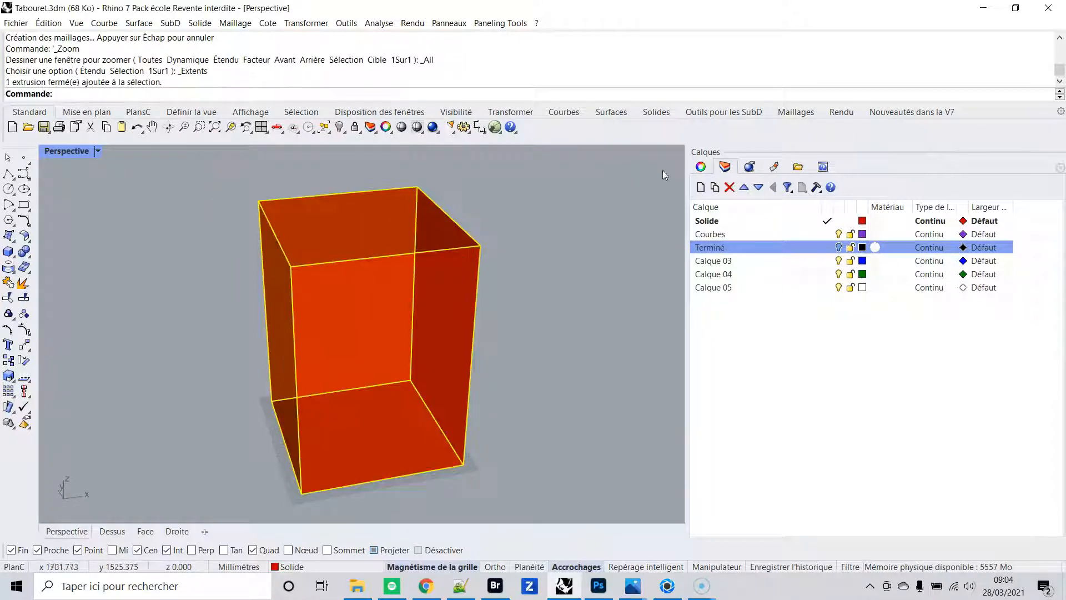
pyautogui.click(702, 166)
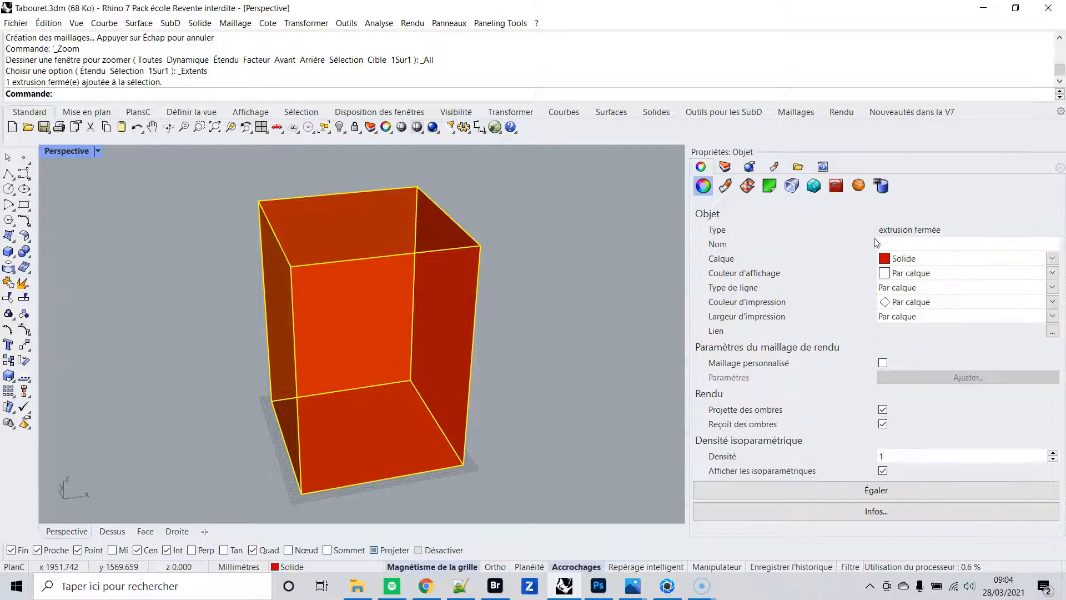
pyautogui.click(724, 166)
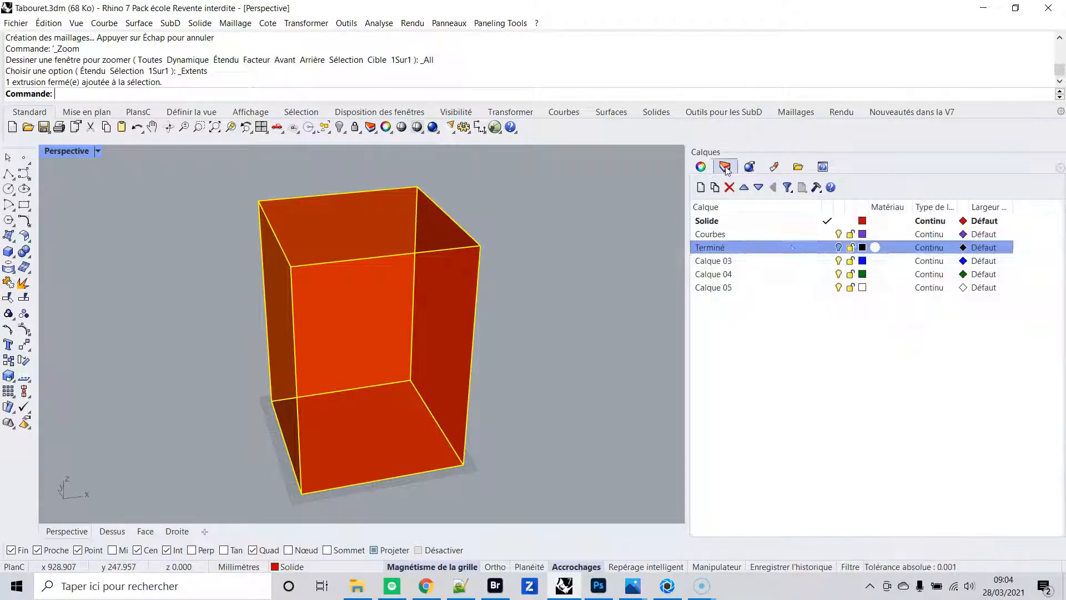
pyautogui.click(827, 234)
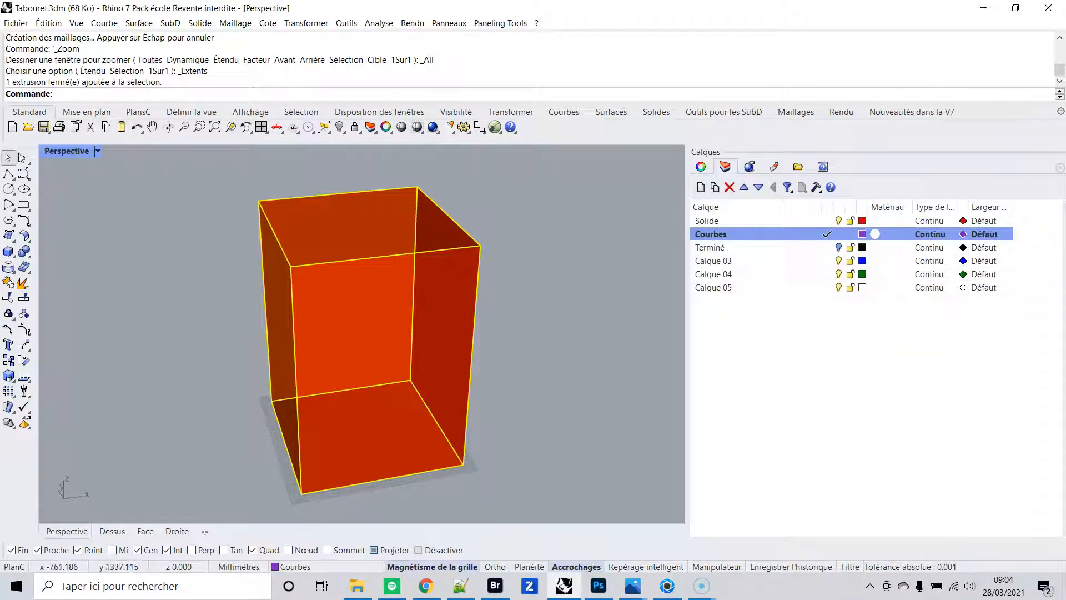
# - Maximize the Face view and set its display mode to wireframe (Filaire)
pyautogui.doubleClick(67, 151)
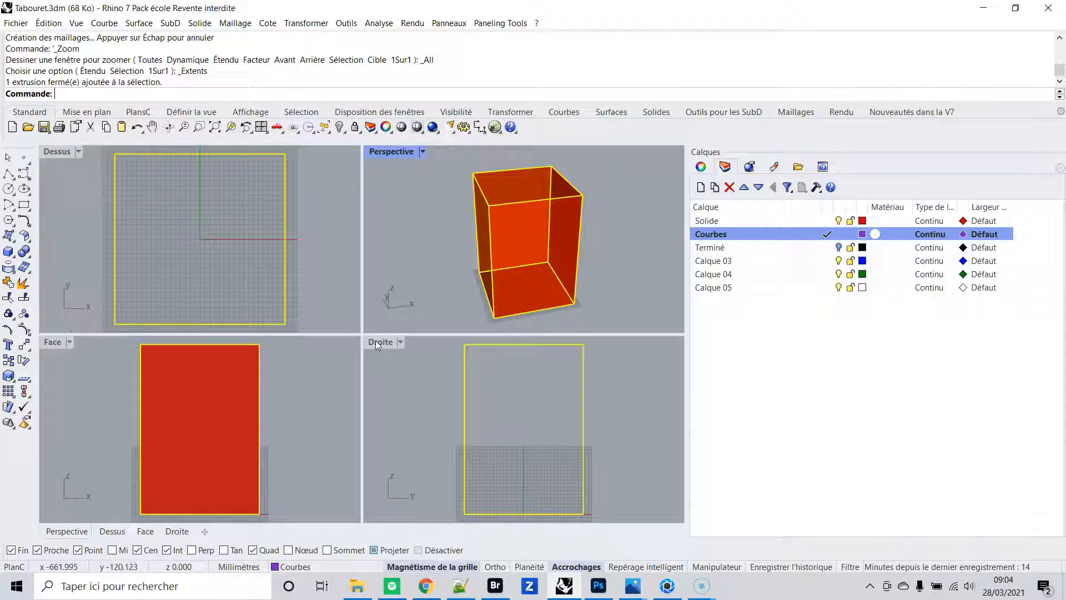
pyautogui.doubleClick(53, 342)
pyautogui.moveTo(278, 359); pyautogui.dragTo(234, 359, button='right')
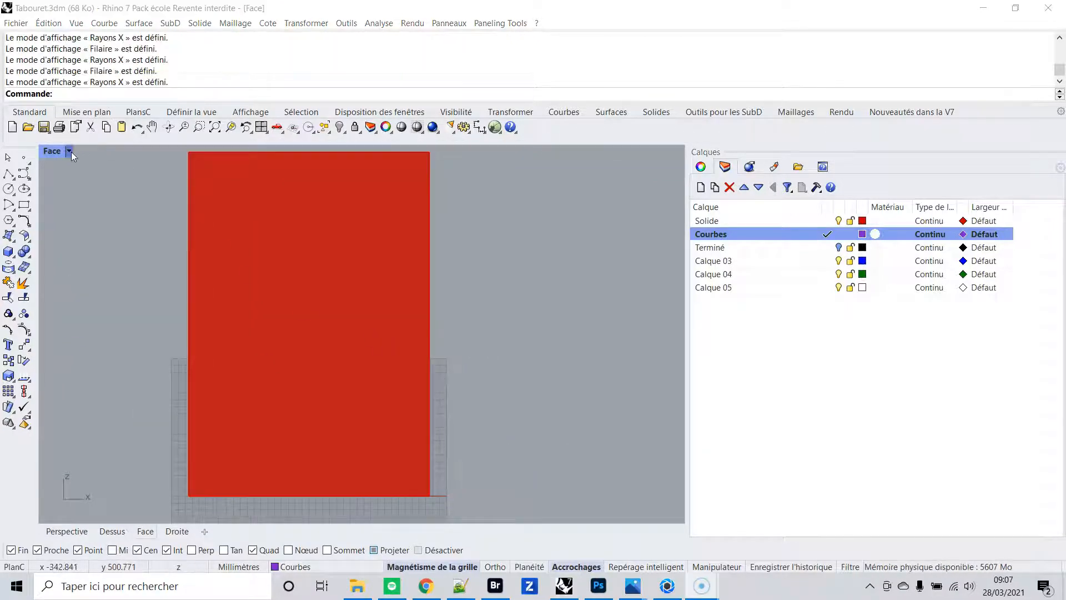
pyautogui.click(68, 151)
pyautogui.click(79, 167)
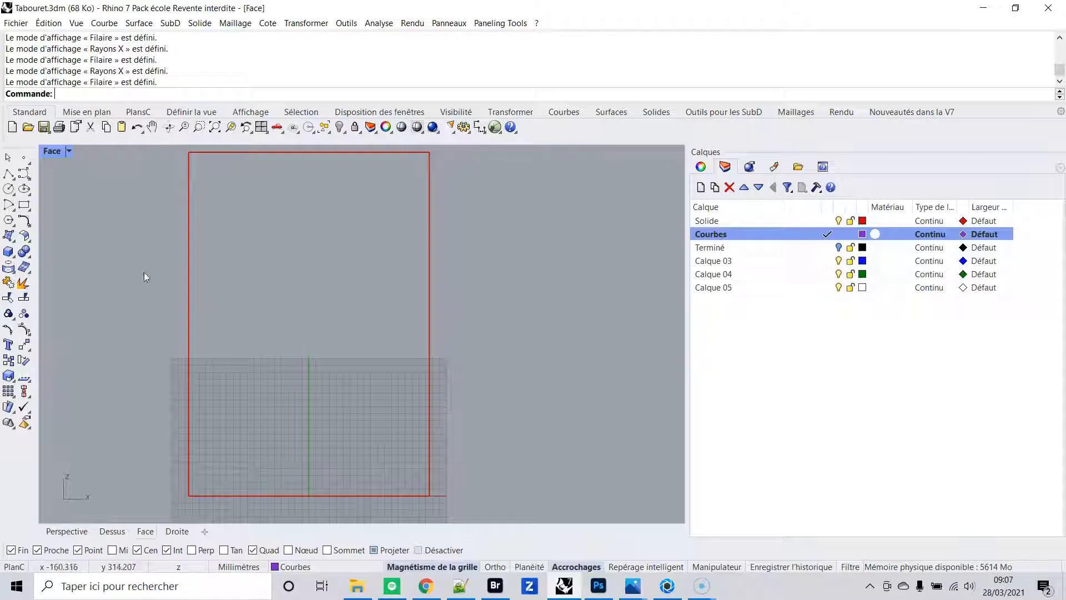
# - Draw an arc of radius 340 mm centred on the box's lower-right corner, from inside the box to its right edge
pyautogui.click(8, 208)
pyautogui.click(39, 225)
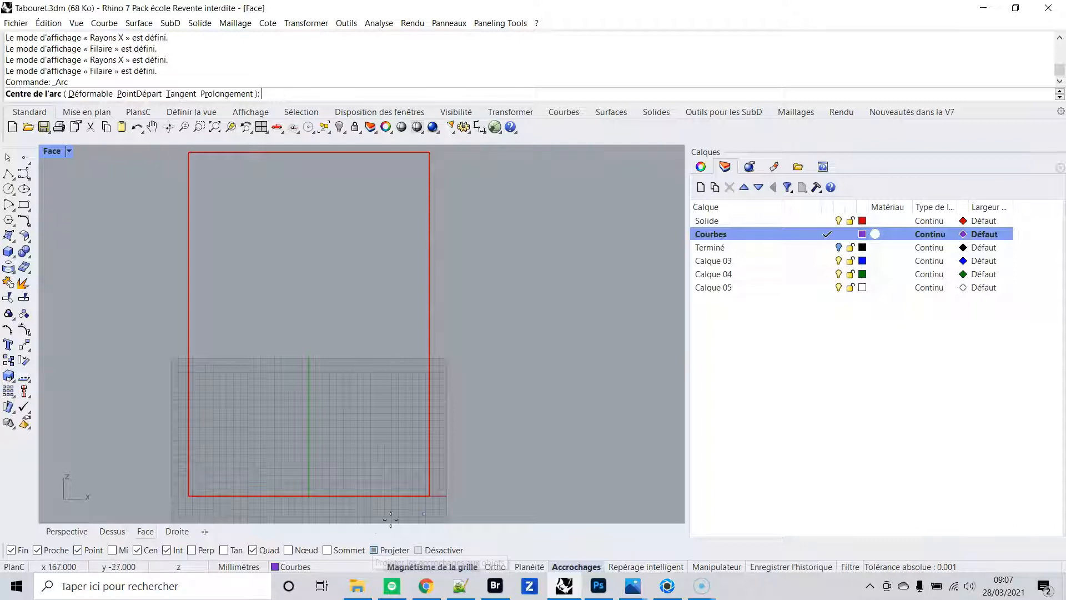
pyautogui.click(430, 496)
pyautogui.write('340')
pyautogui.press('Return')
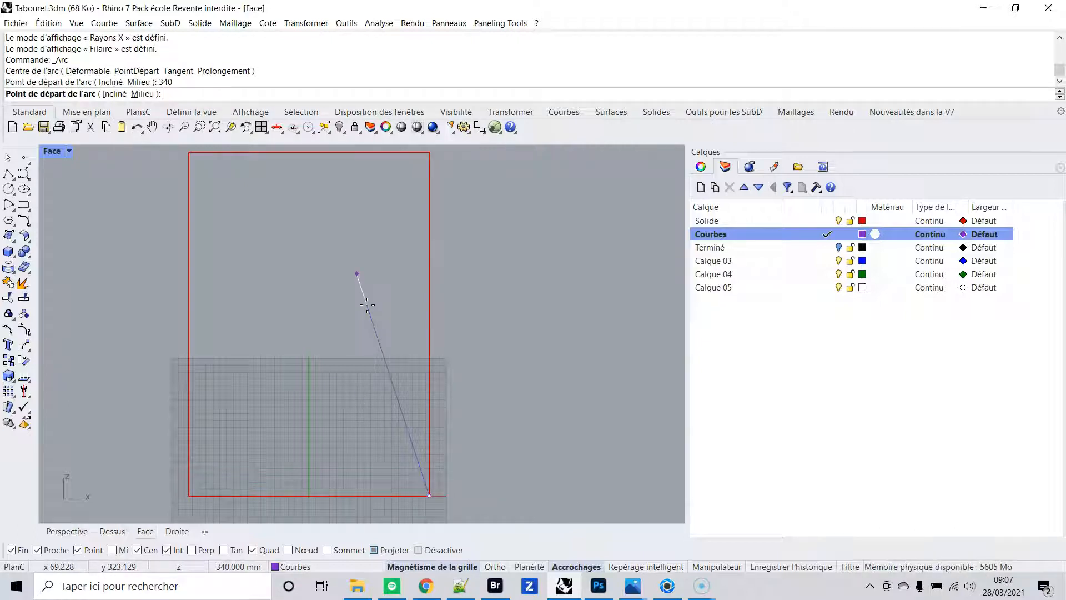
pyautogui.scroll(1, 435, 257)
pyautogui.scroll(-2, 357, 277)
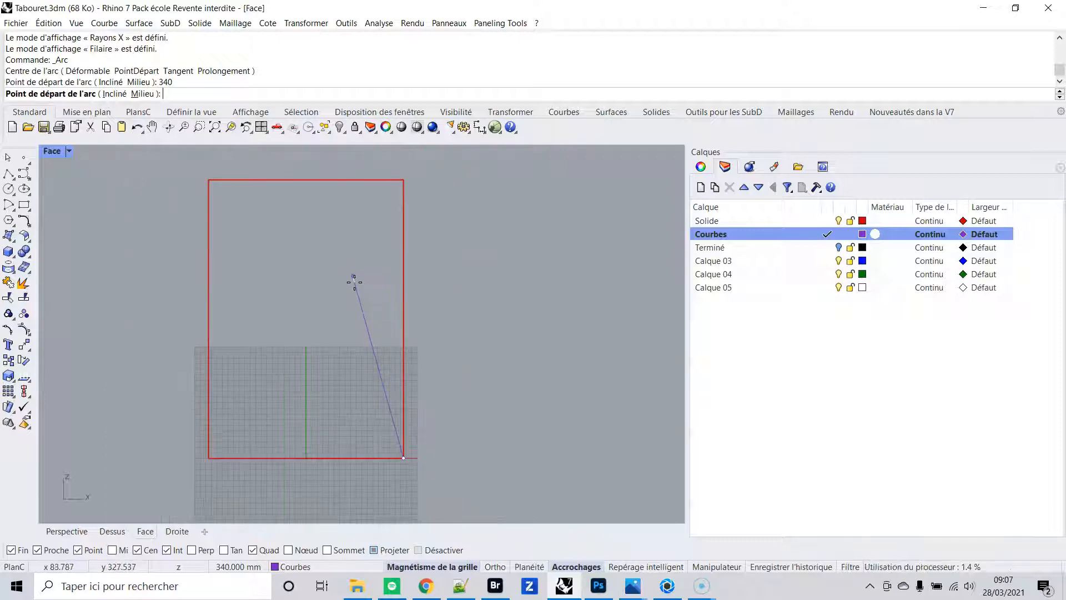
pyautogui.click(354, 279)
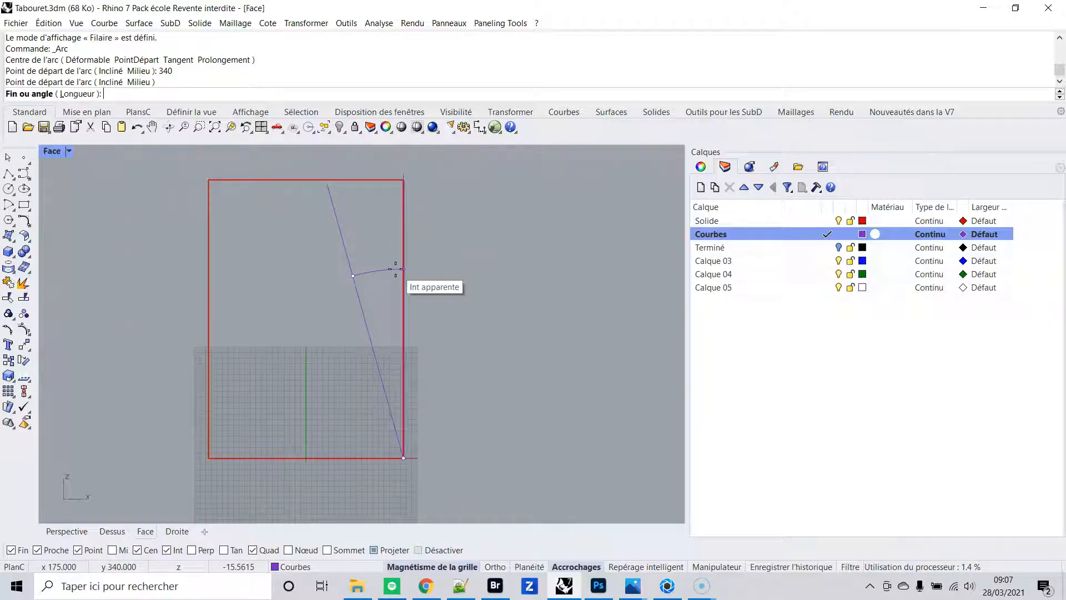
pyautogui.click(399, 270)
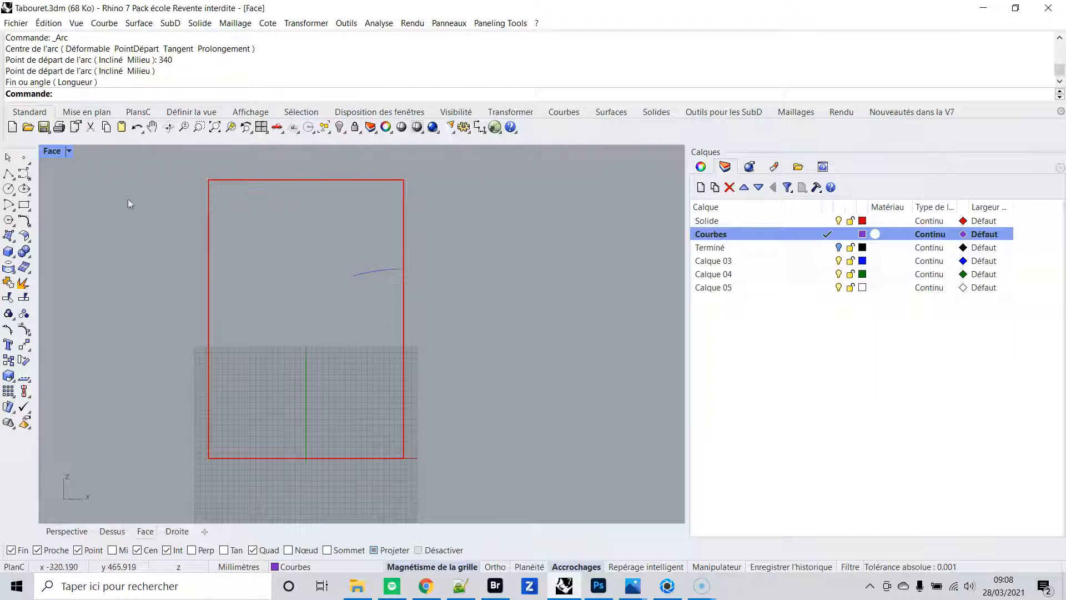
# - Draw a second arc of radius 170 mm centred on the box's upper-right corner, crossing the first arc
pyautogui.rightClick(371, 226)
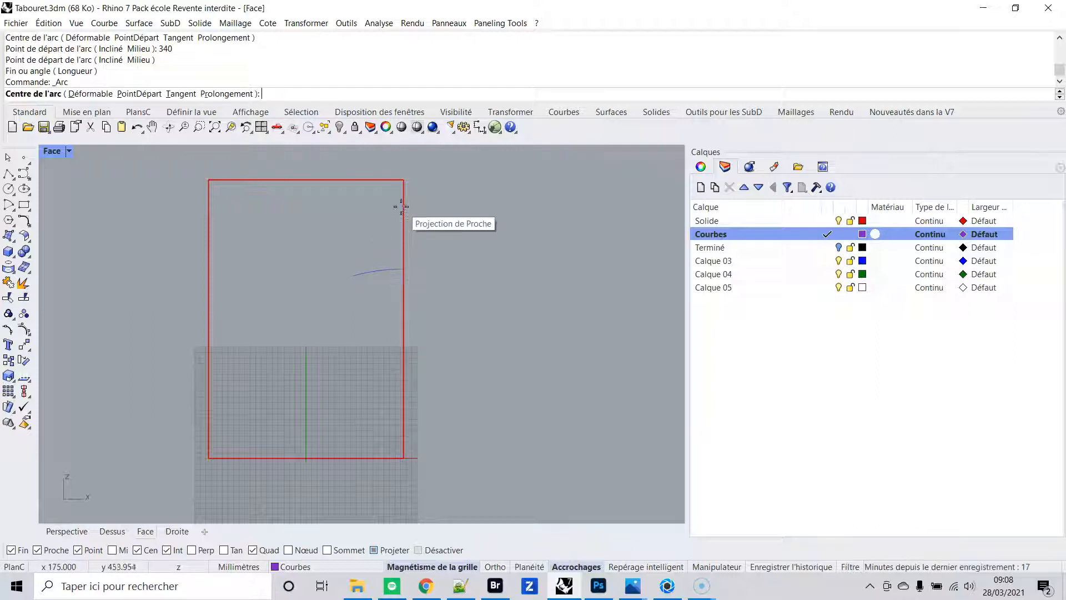
pyautogui.click(399, 179)
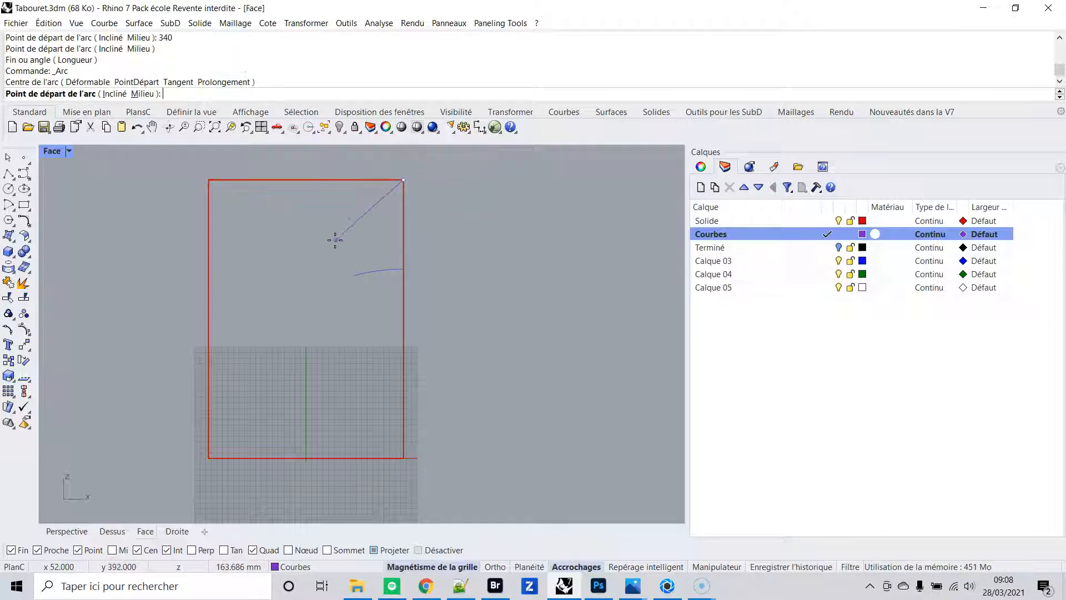
pyautogui.write('170')
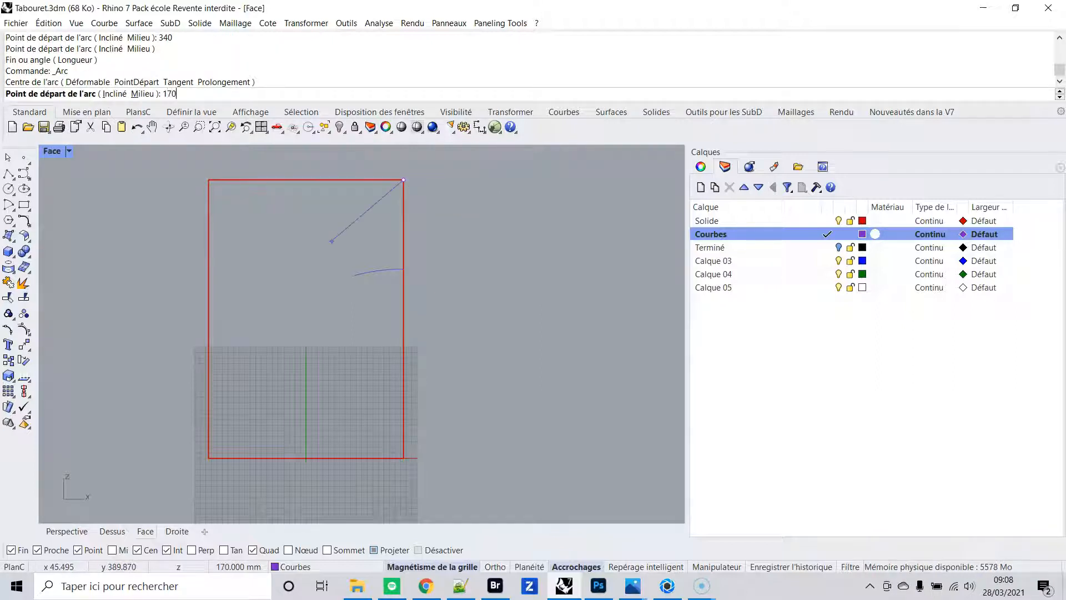
pyautogui.press('Return')
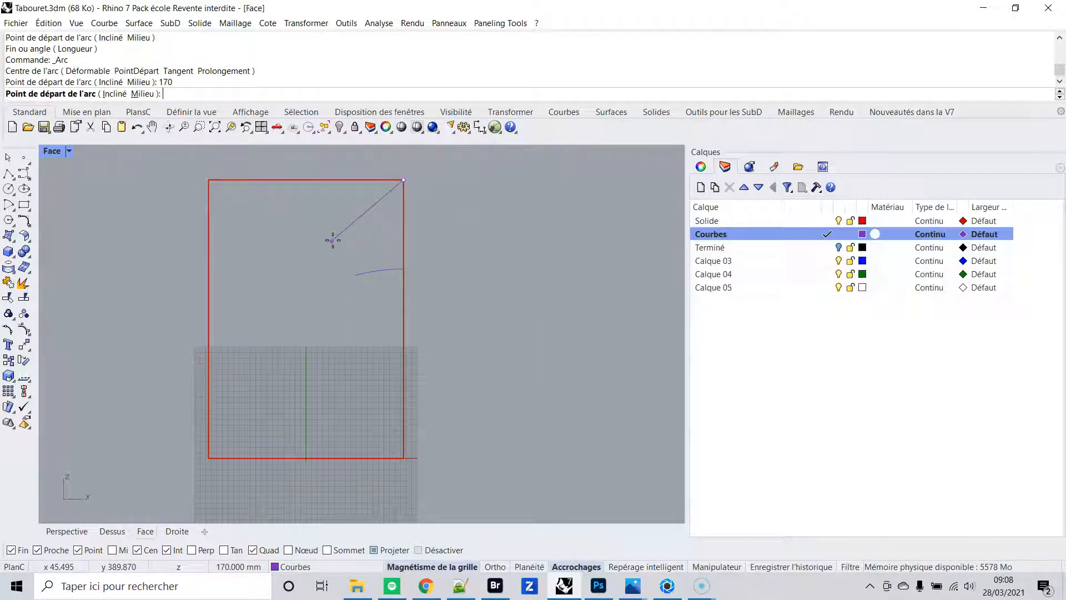
pyautogui.click(355, 305)
pyautogui.press('Escape')
pyautogui.moveTo(388, 312); pyautogui.dragTo(339, 300, button='right')
pyautogui.scroll(4, 339, 282)
pyautogui.scroll(-4, 339, 282)
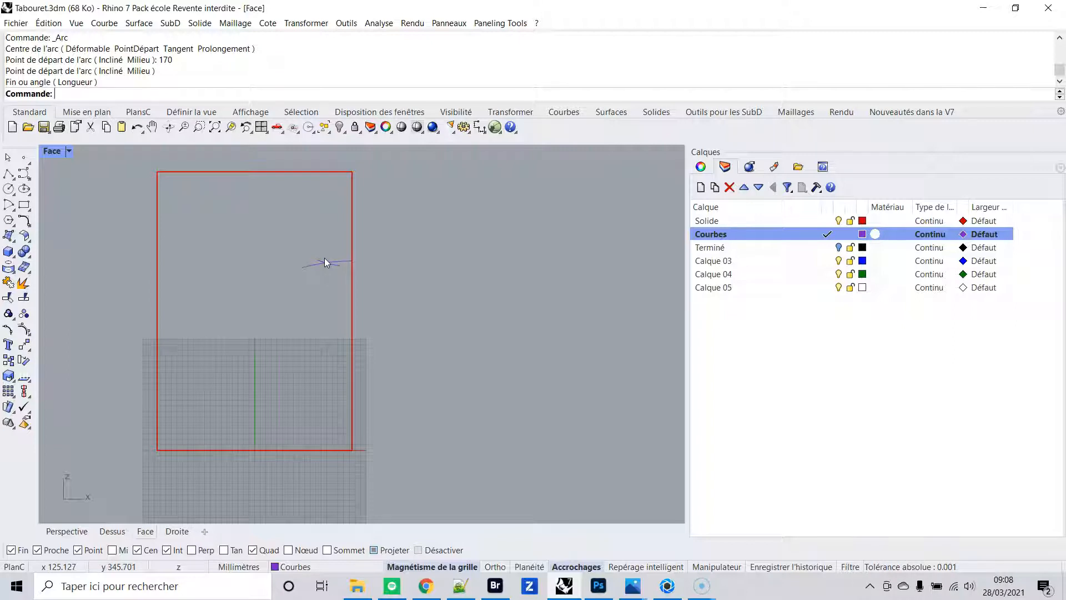
# - Draw a polyline from the box's lower-right corner through the intersection of the two arcs to its upper-right corner
pyautogui.click(10, 176)
pyautogui.click(33, 209)
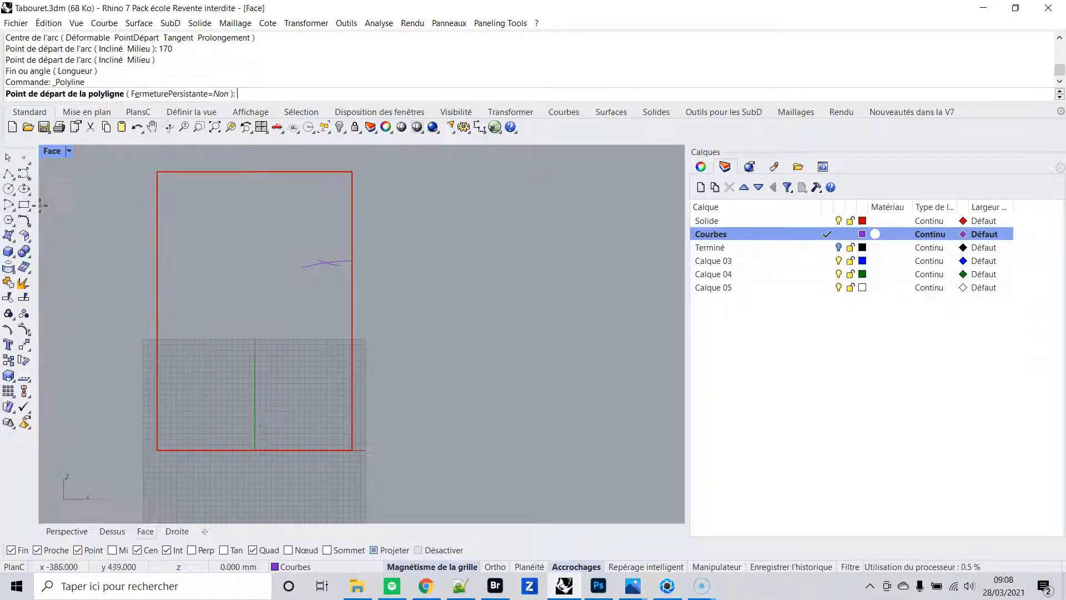
pyautogui.click(352, 449)
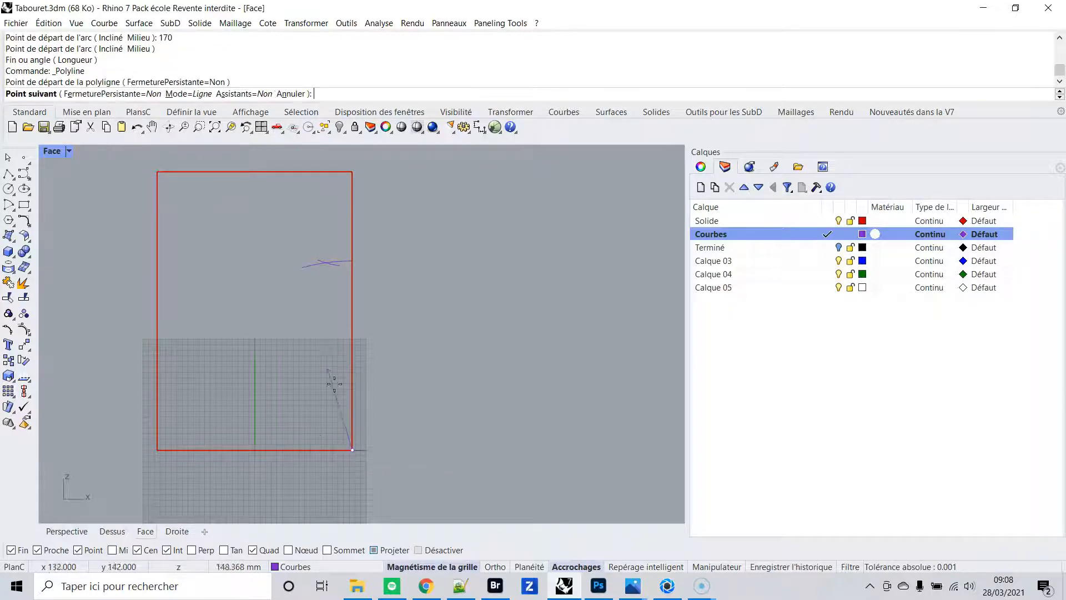
pyautogui.scroll(3, 341, 285)
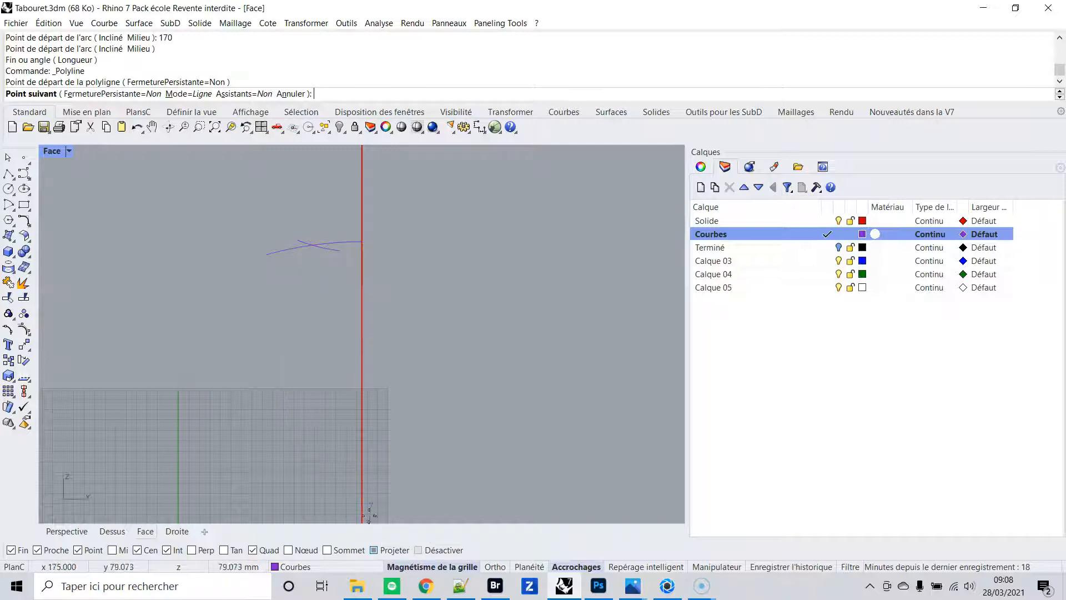
pyautogui.click(312, 245)
pyautogui.scroll(-2, 332, 218)
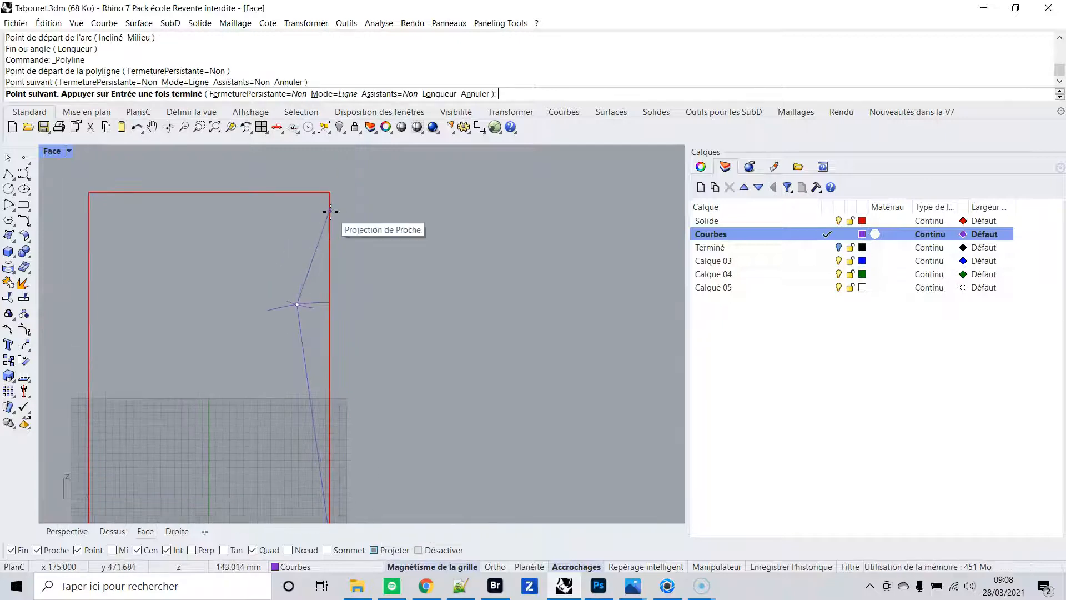
pyautogui.click(330, 192)
pyautogui.rightClick(331, 191)
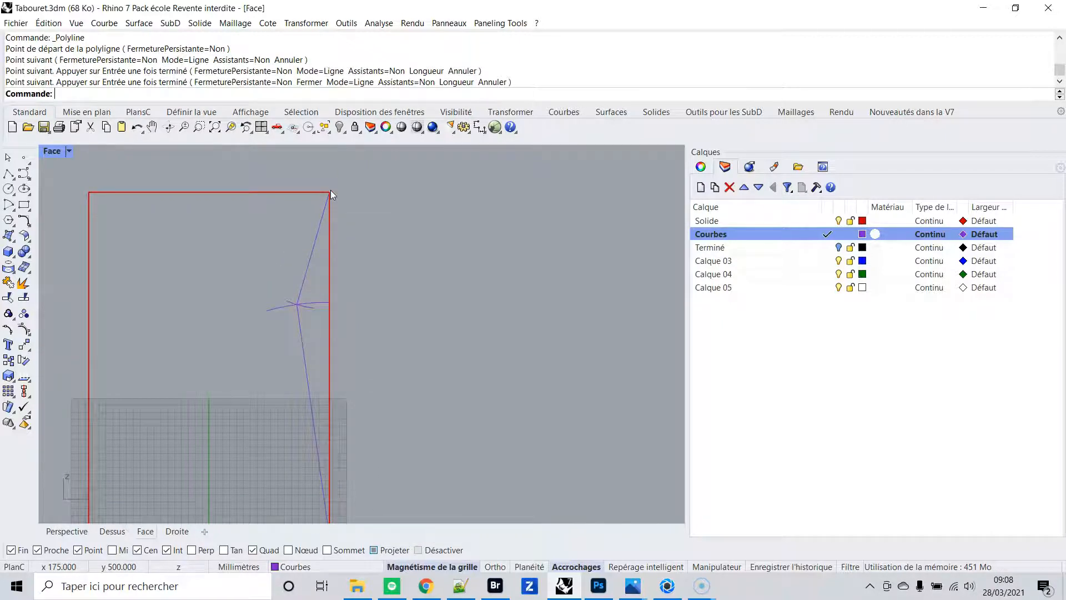
# - Delete the two construction arcs, keeping only the profile polyline
pyautogui.moveTo(380, 343); pyautogui.dragTo(435, 317, button='right')
pyautogui.scroll(4, 372, 296)
pyautogui.moveTo(371, 286); pyautogui.dragTo(357, 325, button='right')
pyautogui.scroll(-4, 357, 322)
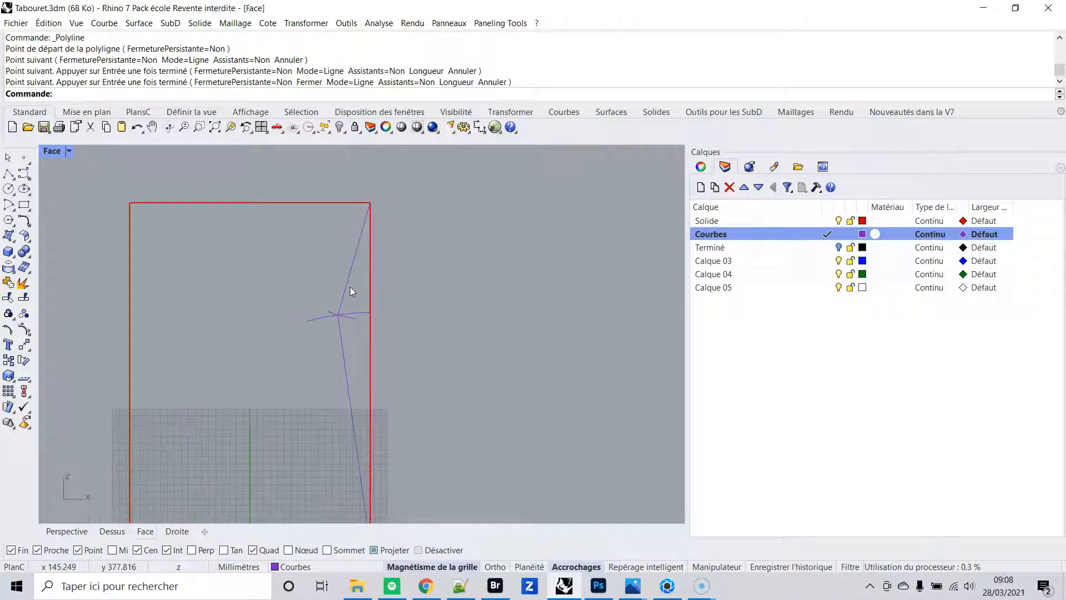
pyautogui.moveTo(350, 287); pyautogui.dragTo(343, 319, button='right')
pyautogui.scroll(2, 340, 320)
pyautogui.moveTo(317, 282); pyautogui.dragTo(315, 280)
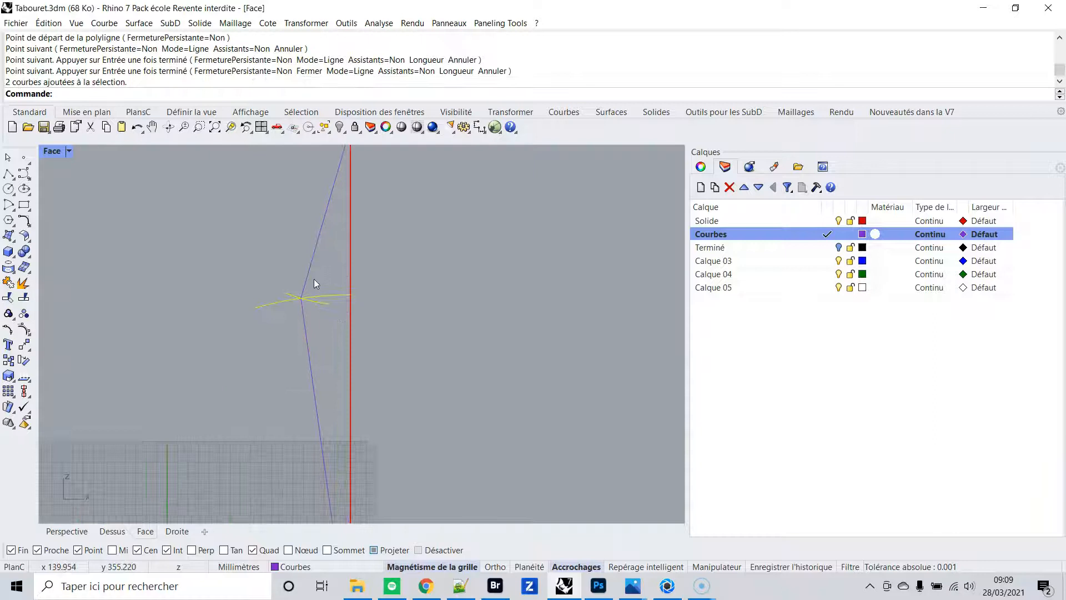
pyautogui.press('Delete')
pyautogui.scroll(-1, 315, 278)
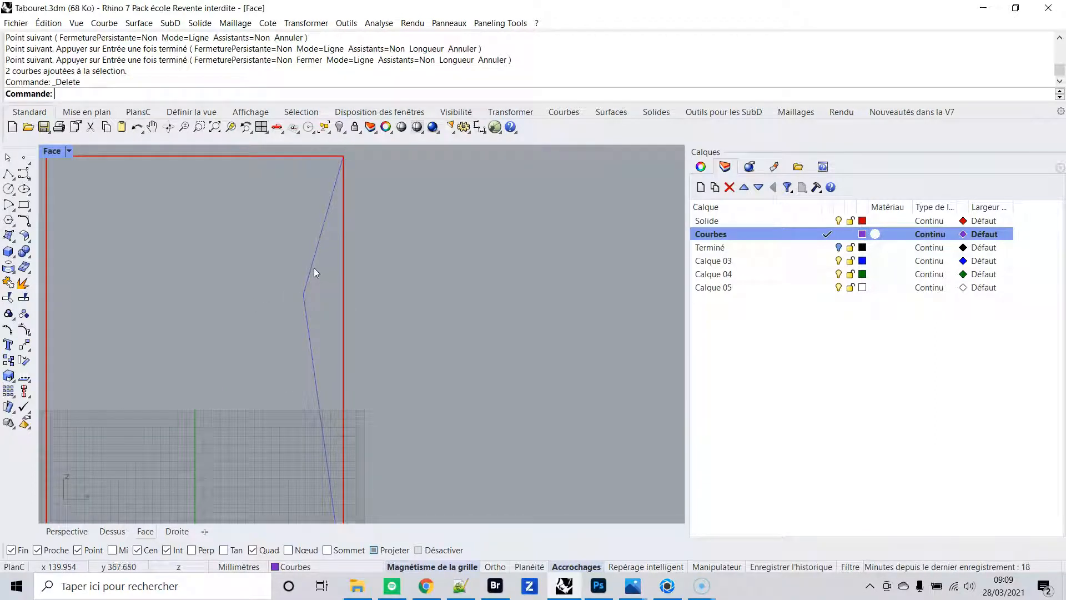
# - Polar-array the profile polyline in the Dessus view around the origin, with 4 elements over 360 degrees
pyautogui.click(314, 268)
pyautogui.doubleClick(51, 151)
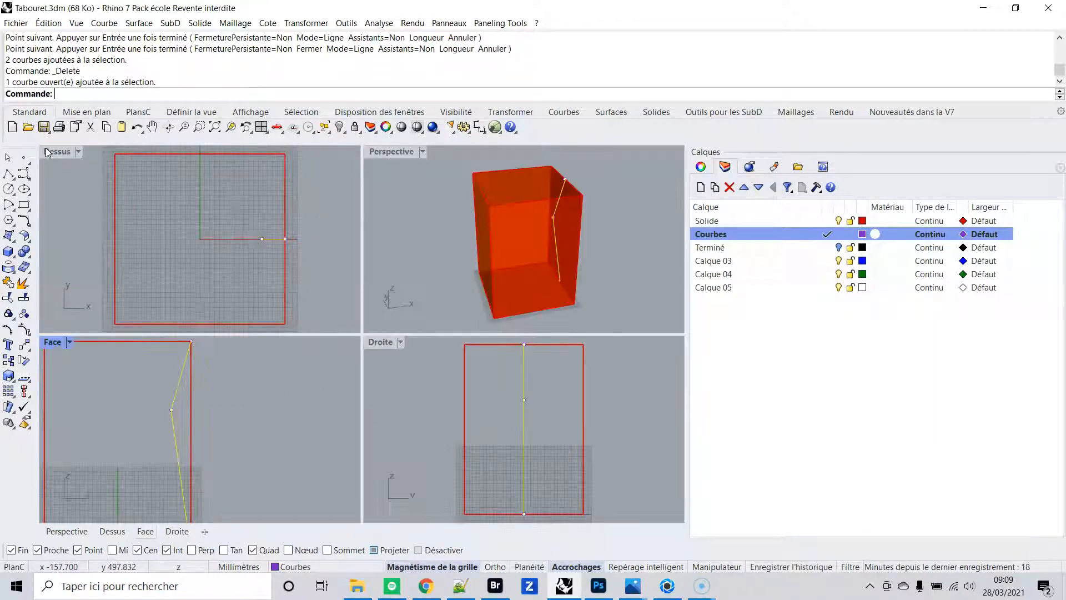
pyautogui.doubleClick(49, 151)
pyautogui.moveTo(249, 230); pyautogui.dragTo(181, 213, button='right')
pyautogui.scroll(-1, 218, 240)
pyautogui.moveTo(222, 255); pyautogui.dragTo(258, 292, button='right')
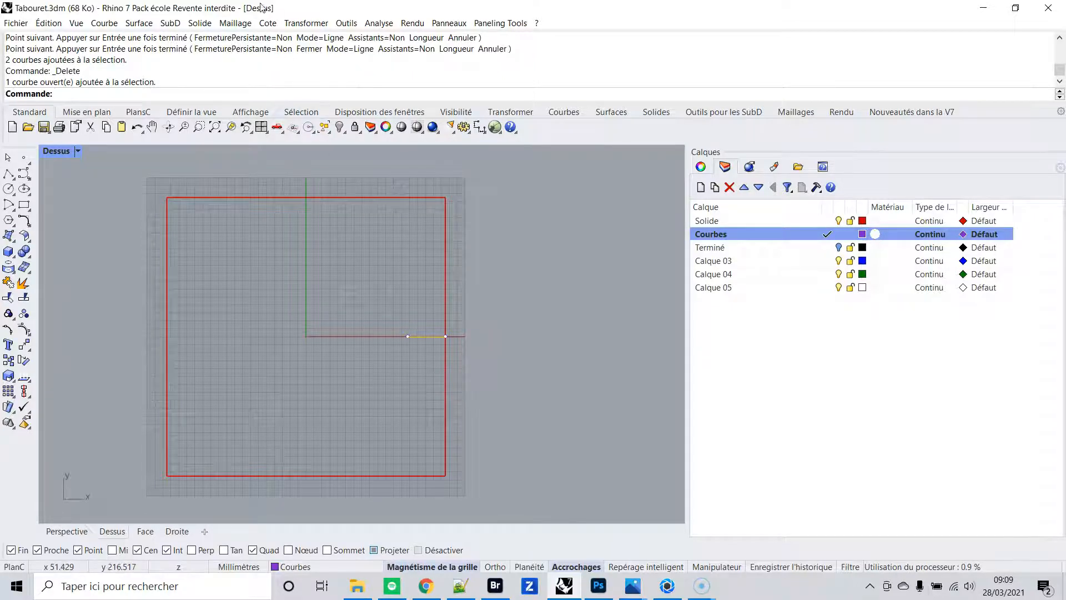
pyautogui.click(306, 23)
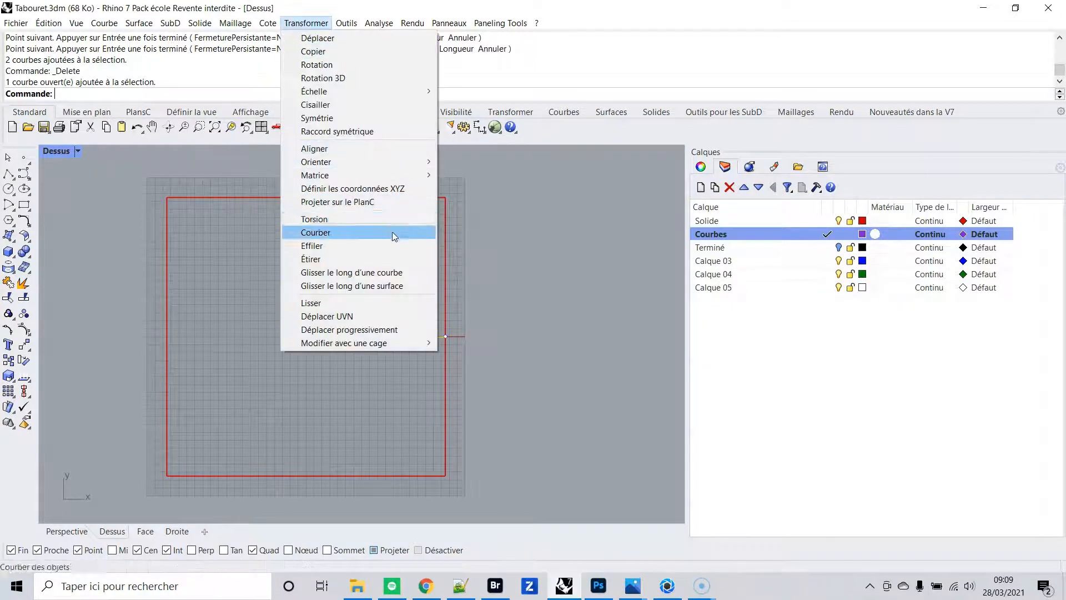
pyautogui.moveTo(366, 175)
pyautogui.click(464, 188)
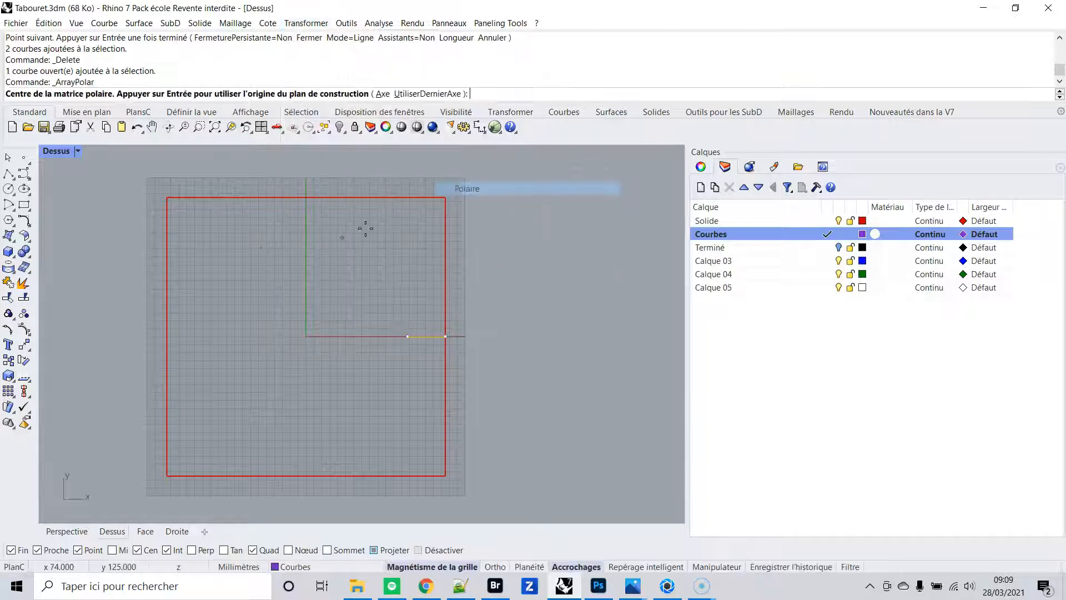
pyautogui.write('0')
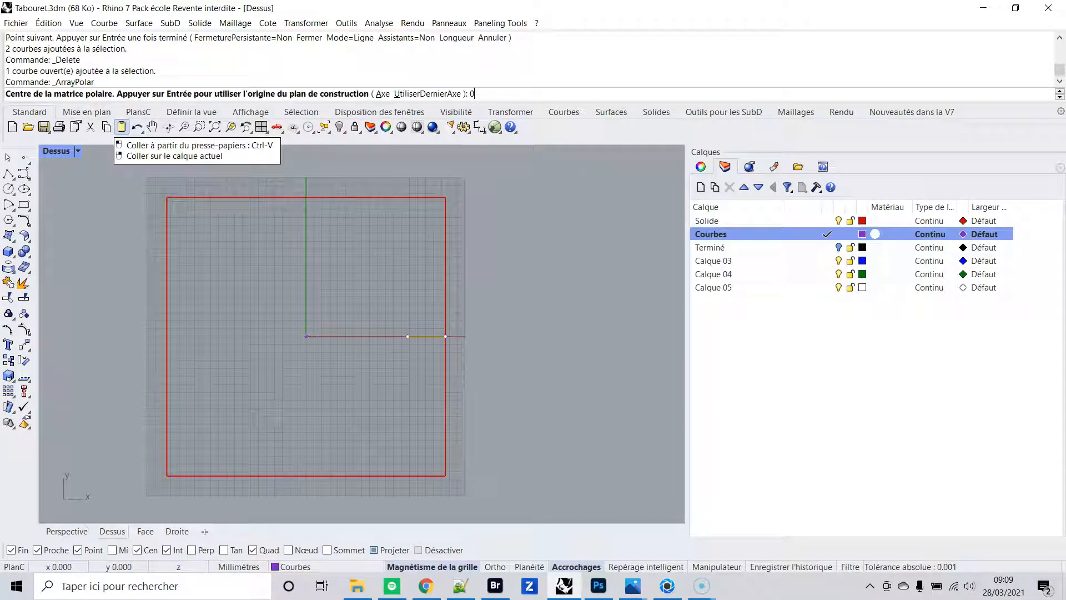
pyautogui.press('Return')
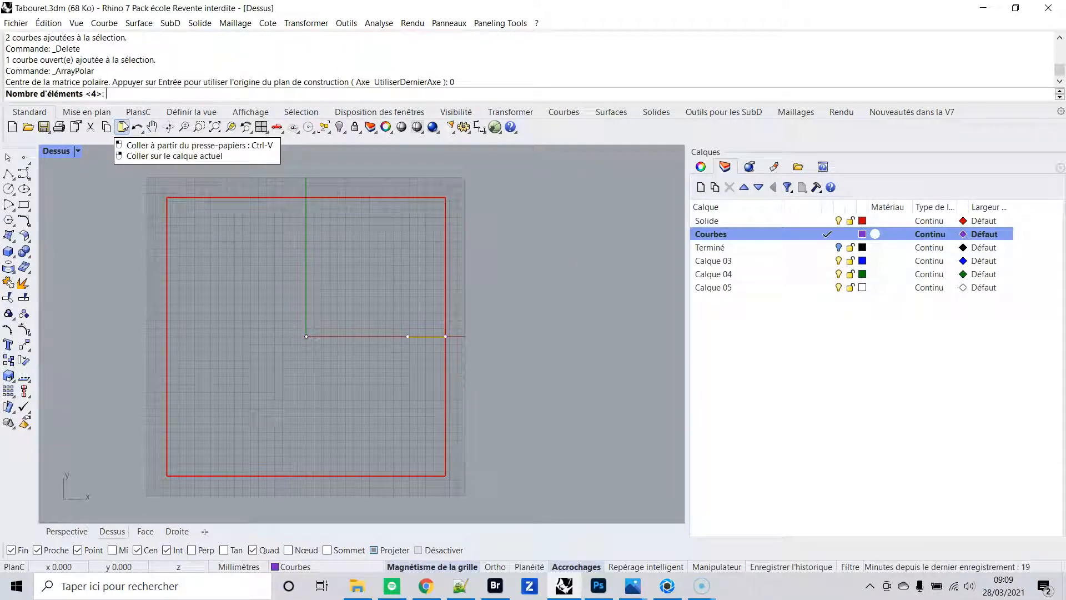
pyautogui.press('Return')
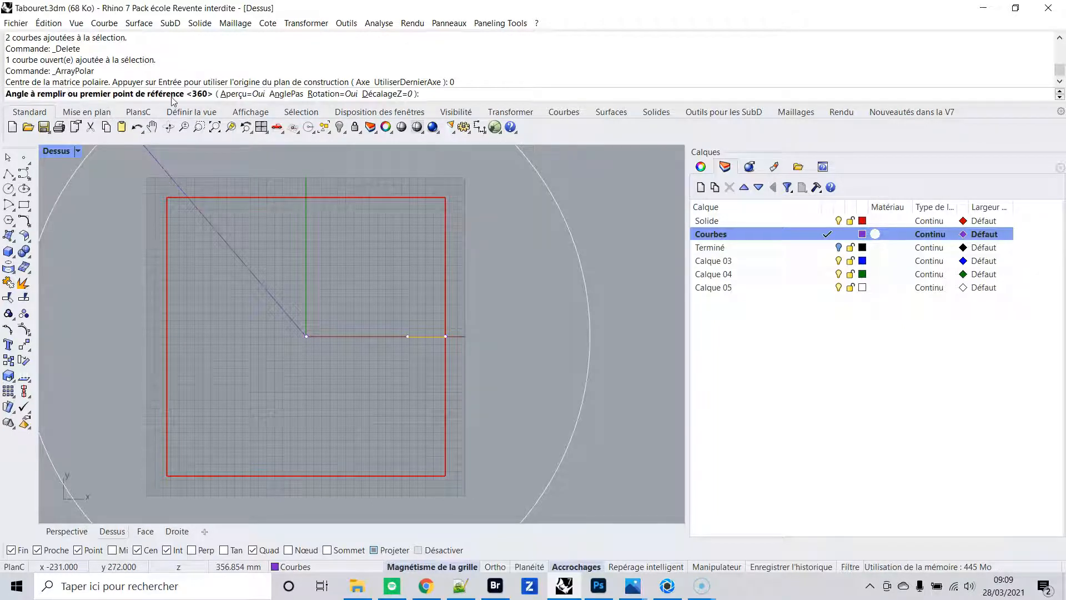
pyautogui.press('Return')
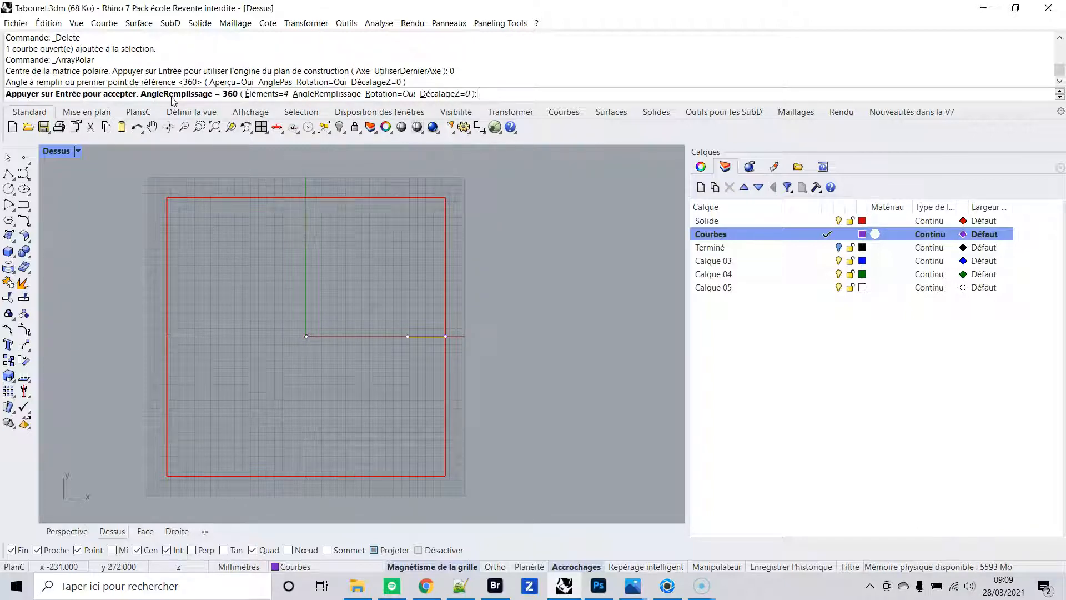
pyautogui.press('Return')
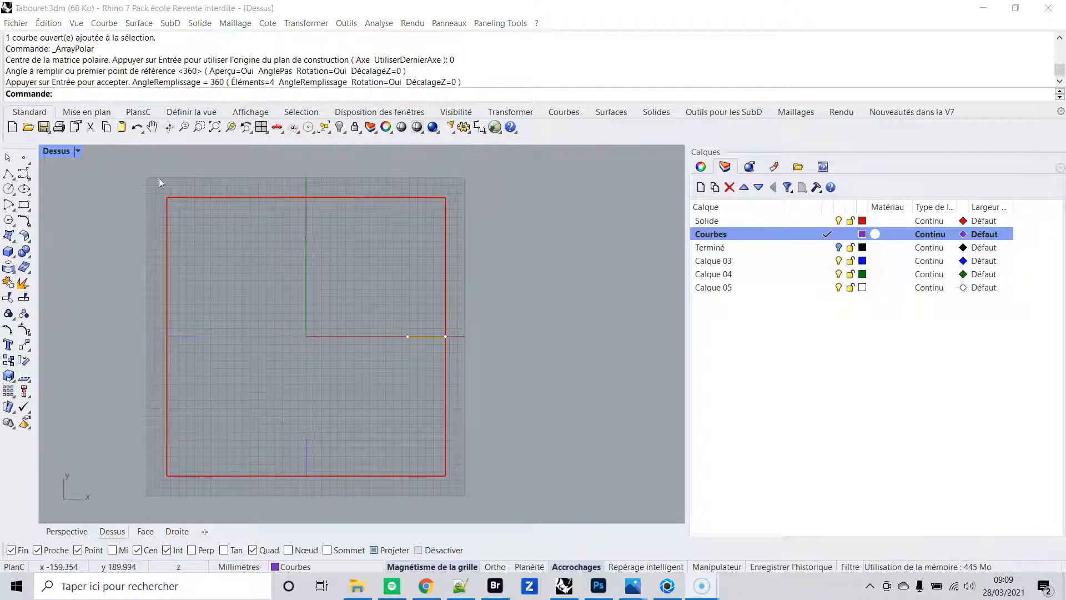
# - Wire-cut the box with the selected right-hand profile in the Perspective view, perpendicular to the curve and through the whole object, removing the outer piece
pyautogui.doubleClick(55, 150)
pyautogui.doubleClick(400, 151)
pyautogui.moveTo(400, 151); pyautogui.dragTo(370, 272, button='right')
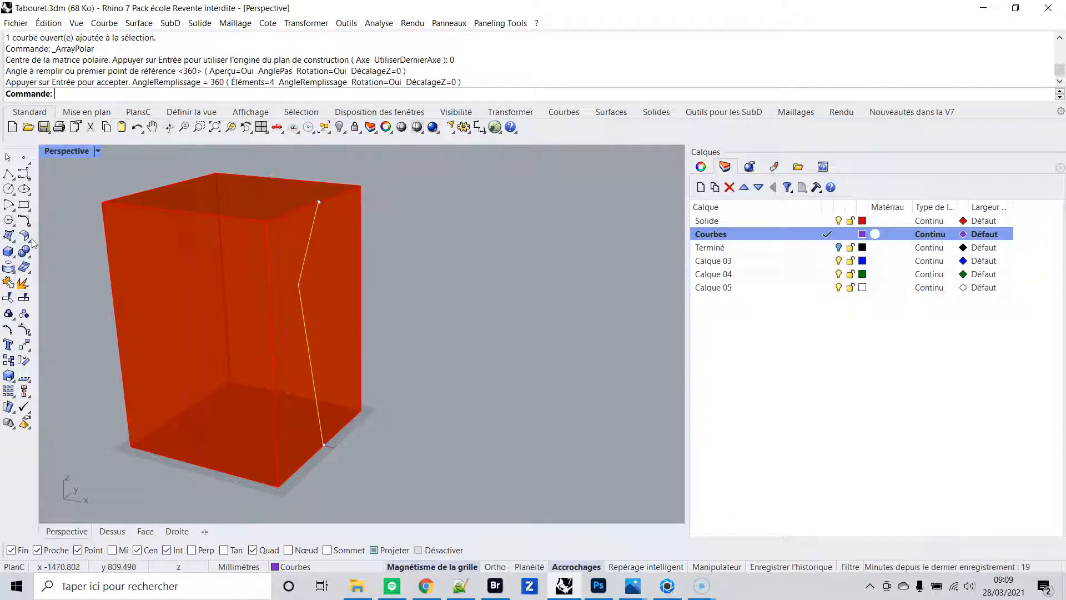
pyautogui.click(26, 252)
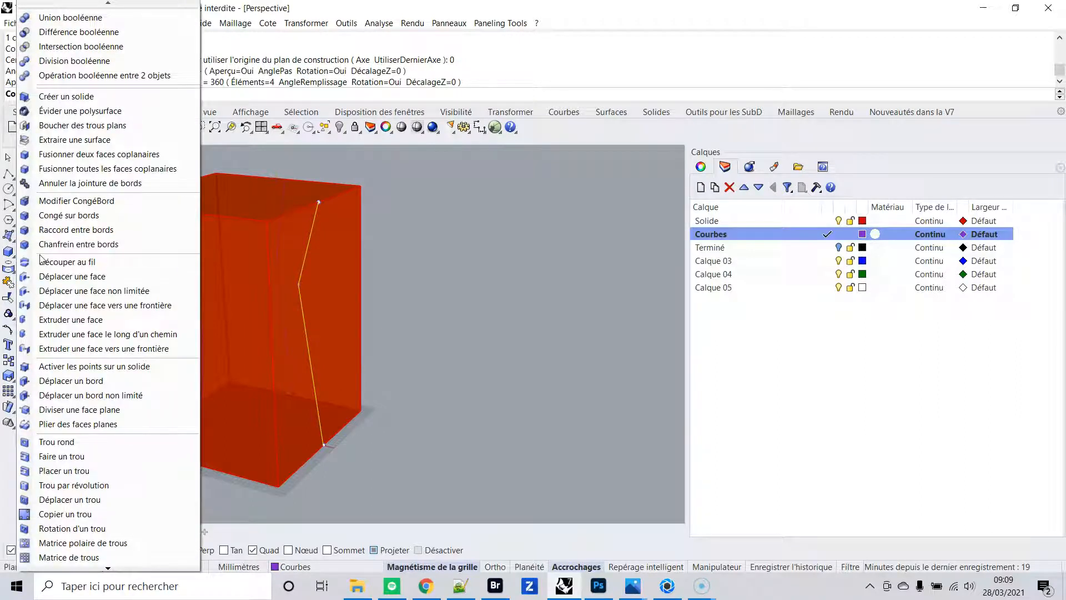
pyautogui.click(81, 269)
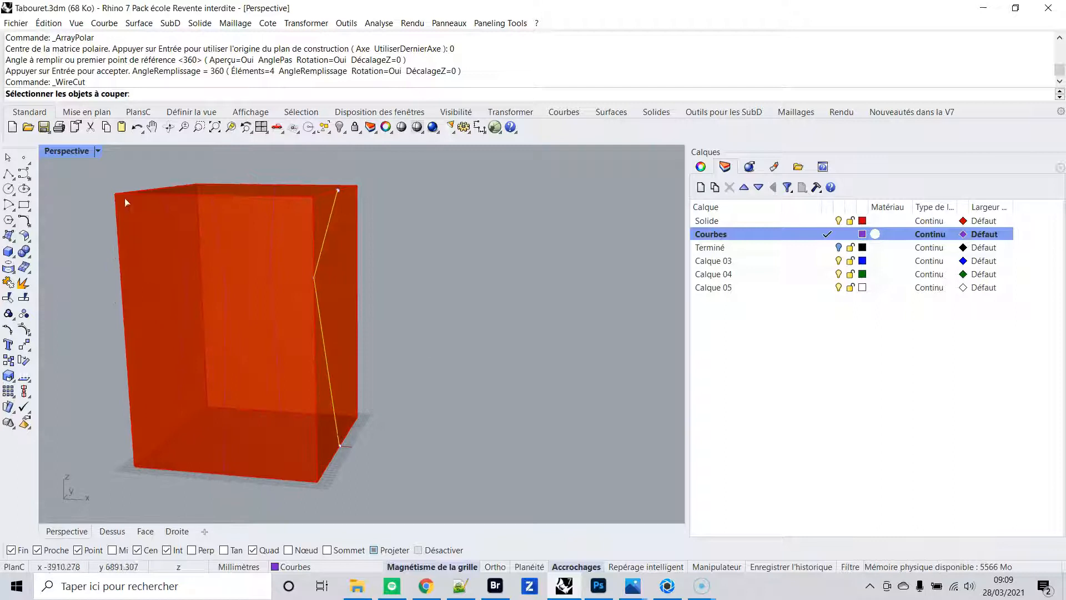
pyautogui.click(352, 269)
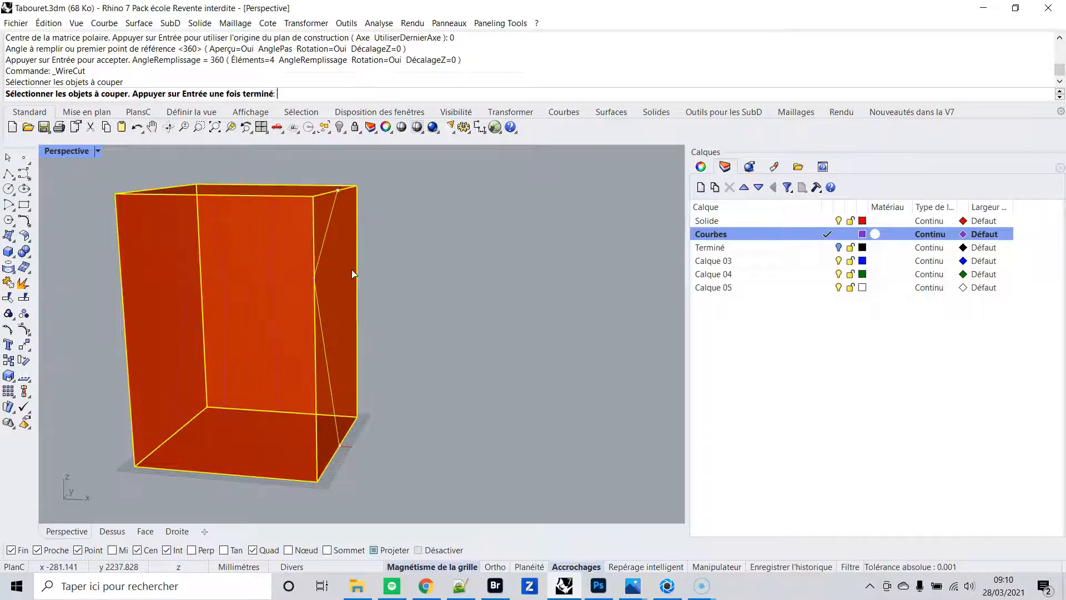
pyautogui.press('Return')
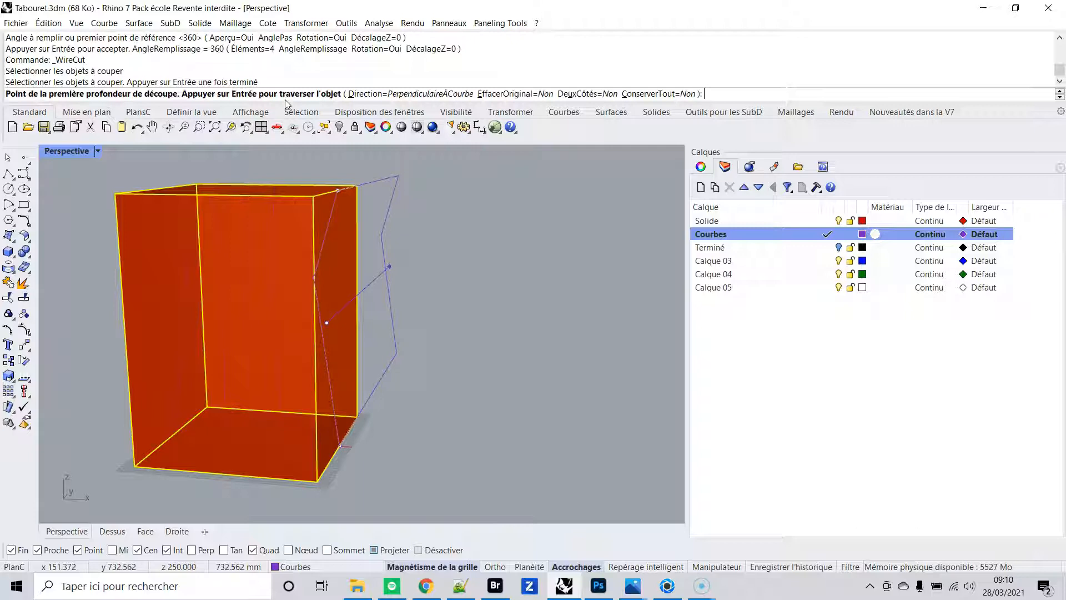
pyautogui.press('Return')
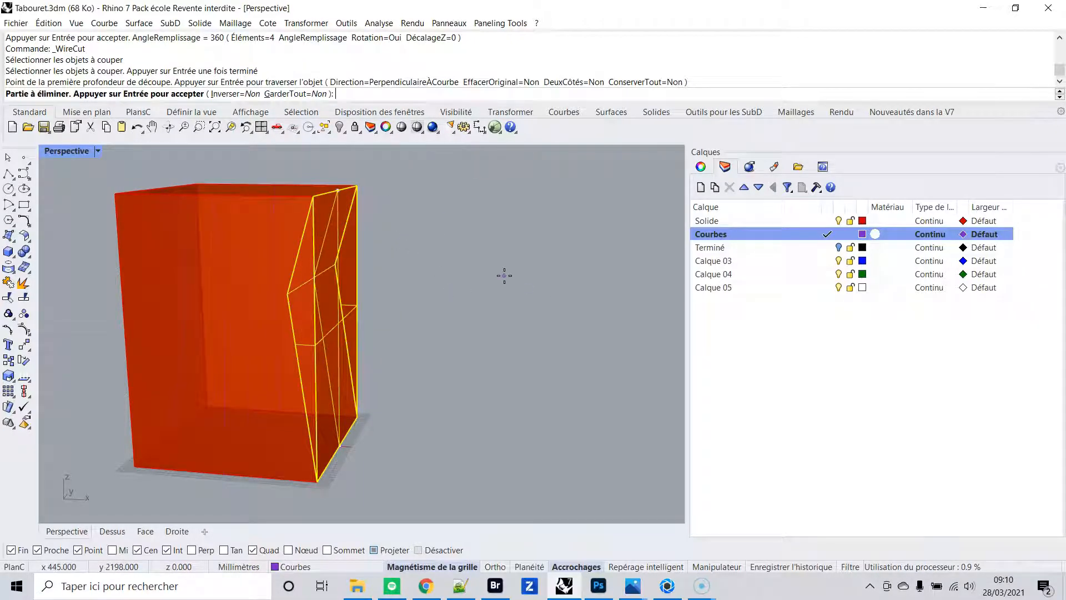
pyautogui.moveTo(498, 333)
pyautogui.mouseDown(button='right')
pyautogui.moveTo(511, 320)
pyautogui.moveTo(482, 333)
pyautogui.mouseUp(button='right')
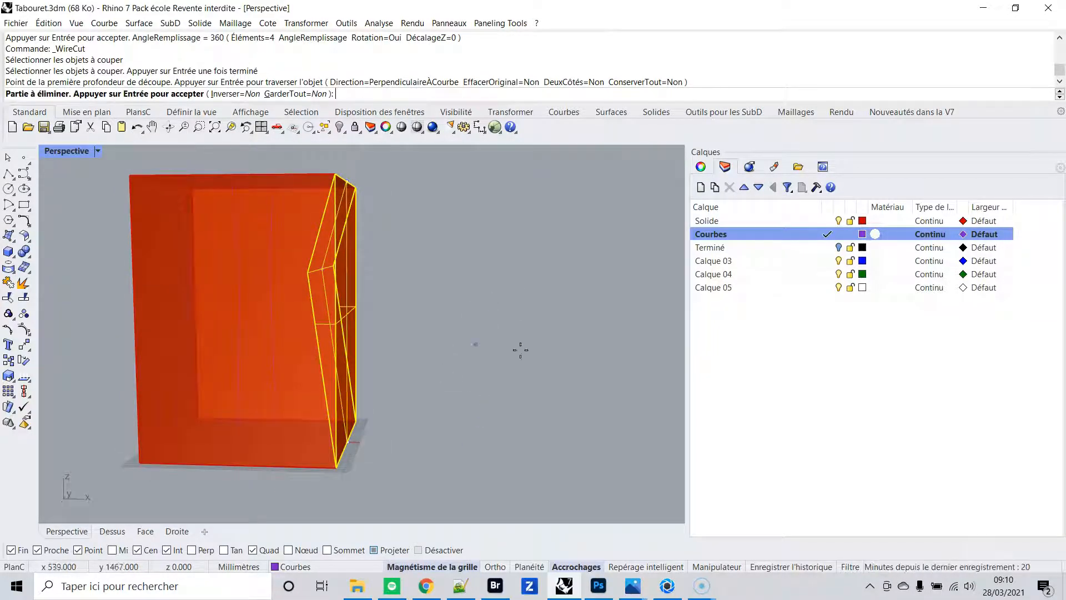
pyautogui.click(454, 344)
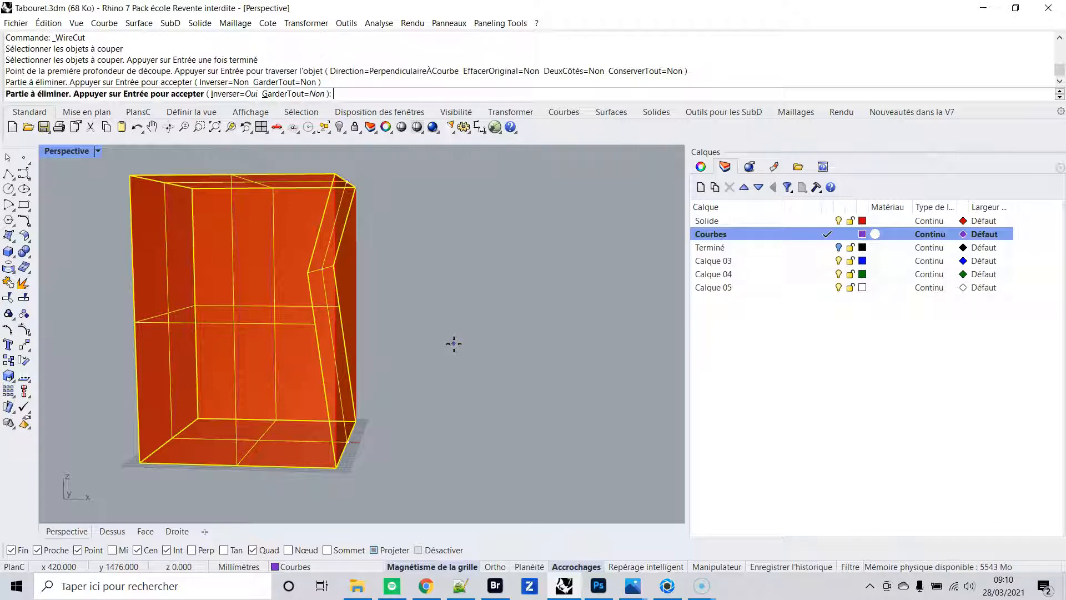
pyautogui.click(454, 344)
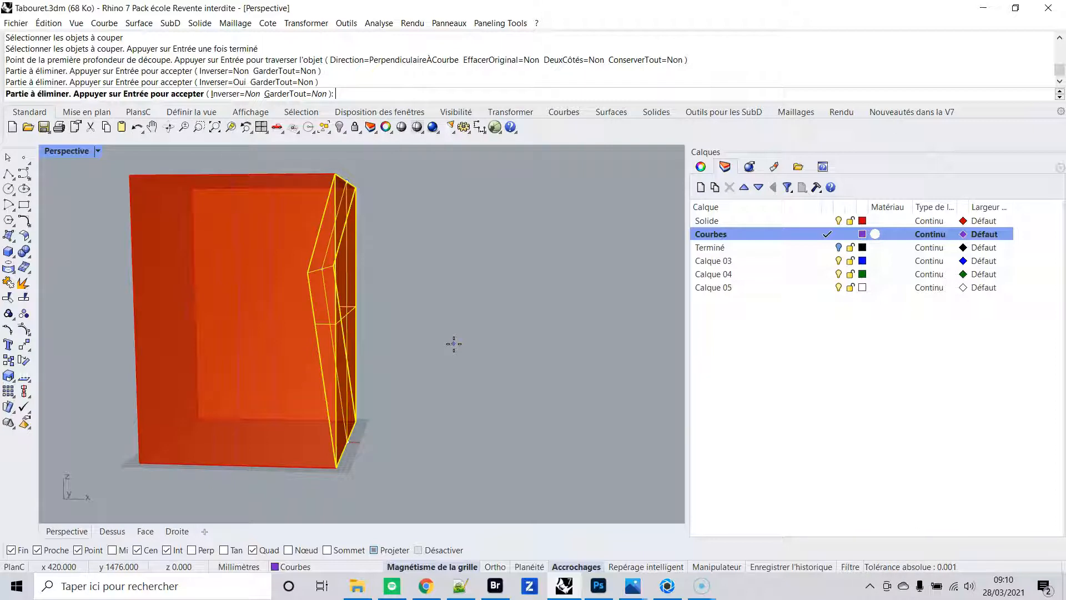
pyautogui.press('Return')
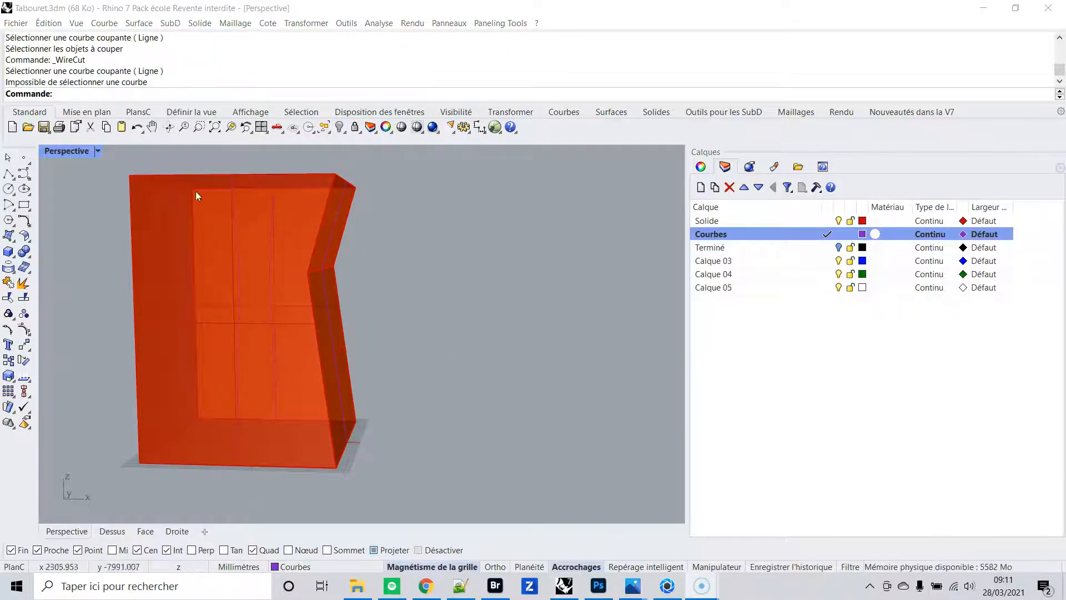
# - Wire-cut the solid along the left-hand profile in the Face view, perpendicular to the curve, removing the outer piece
pyautogui.doubleClick(70, 150)
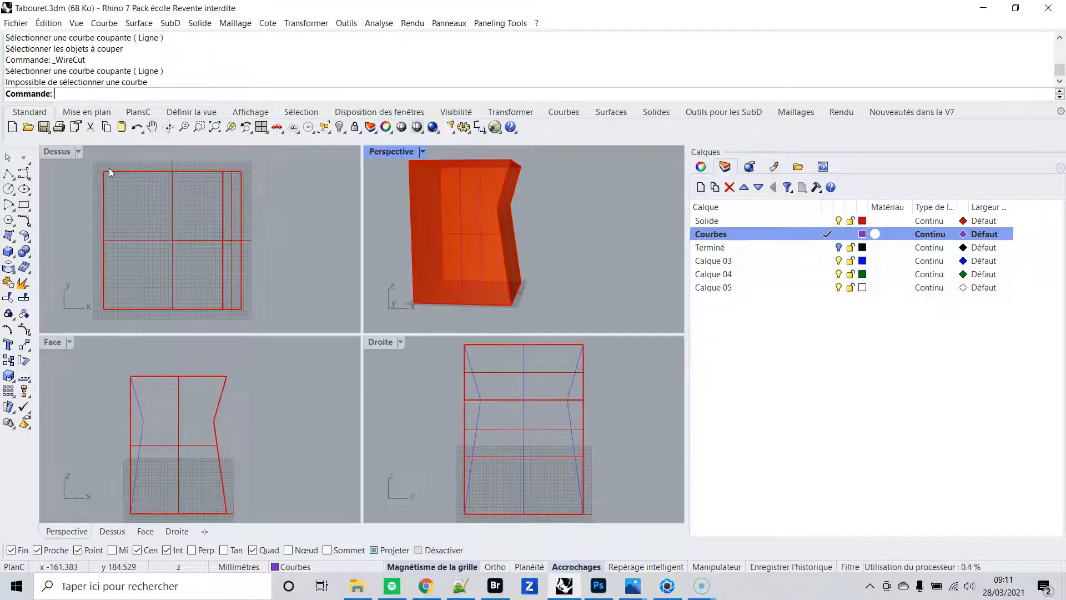
pyautogui.doubleClick(50, 342)
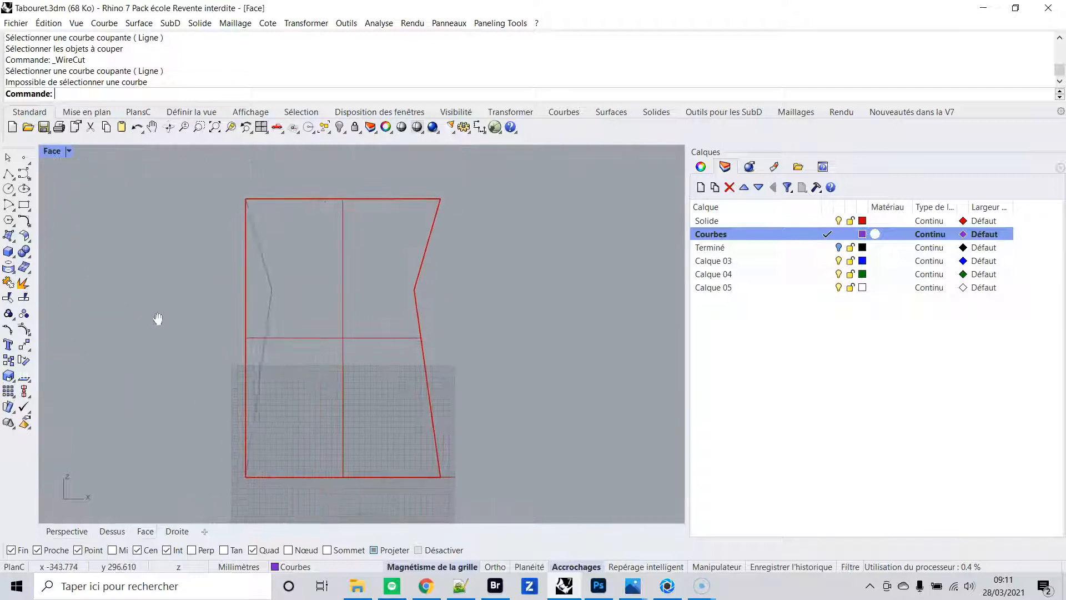
pyautogui.rightClick(140, 93)
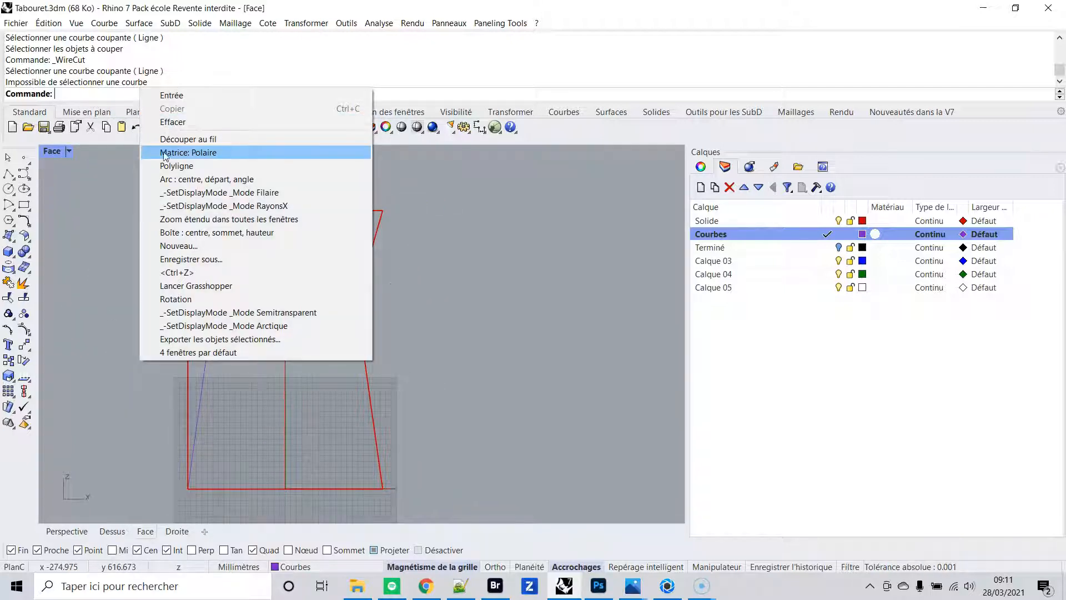
pyautogui.click(216, 139)
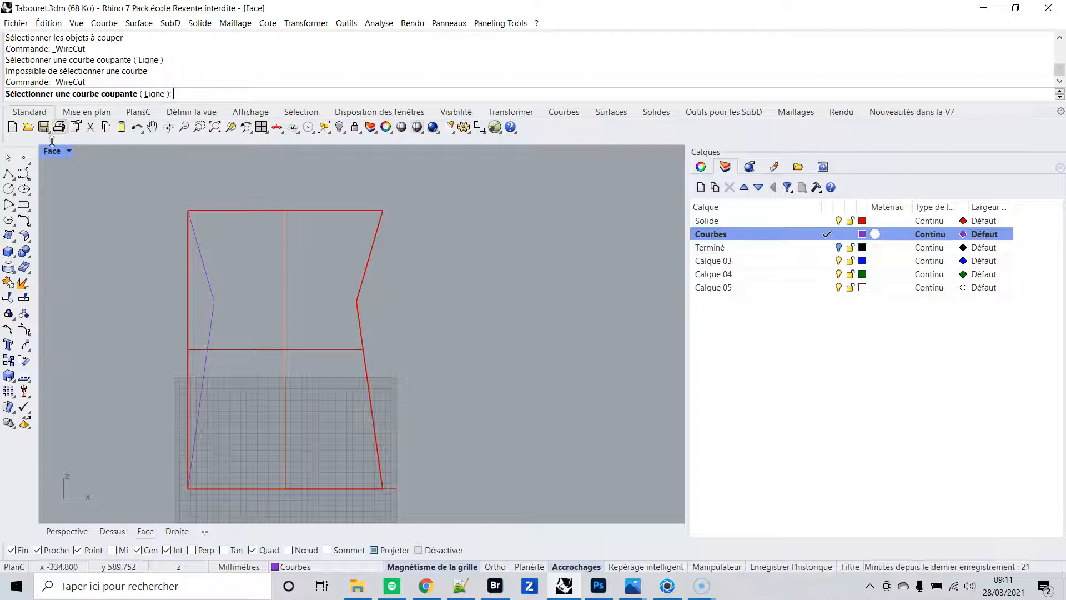
pyautogui.click(212, 299)
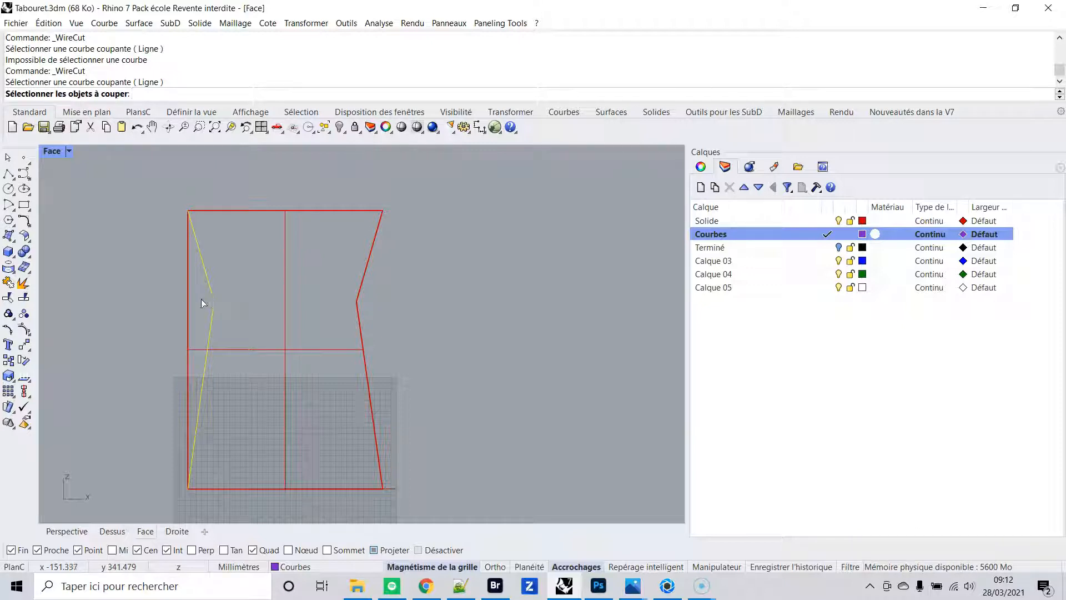
pyautogui.click(266, 211)
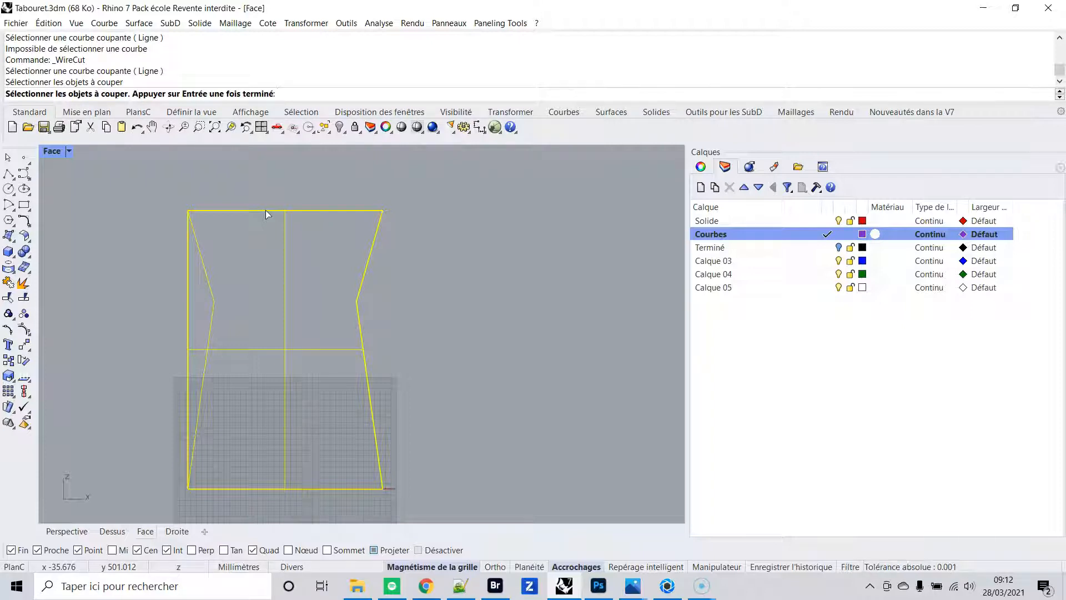
pyautogui.press('Return')
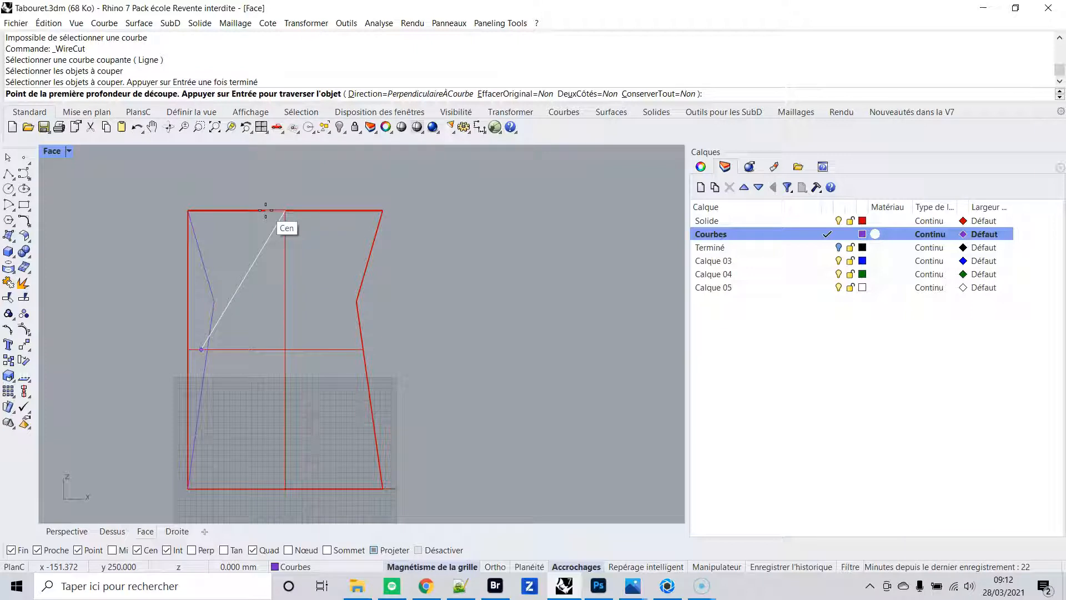
pyautogui.click(266, 210)
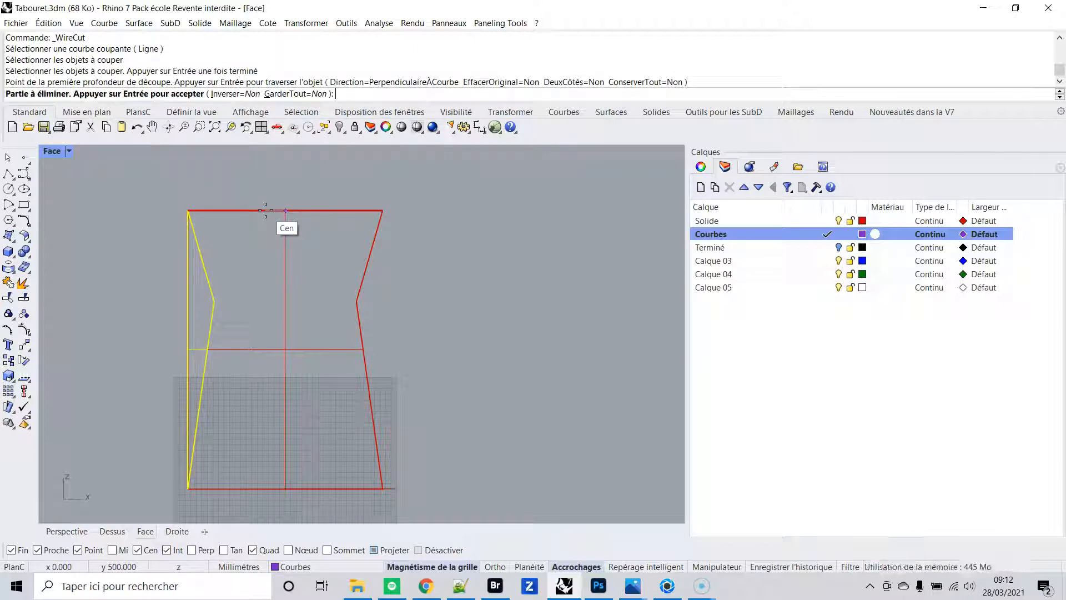
pyautogui.click(241, 258)
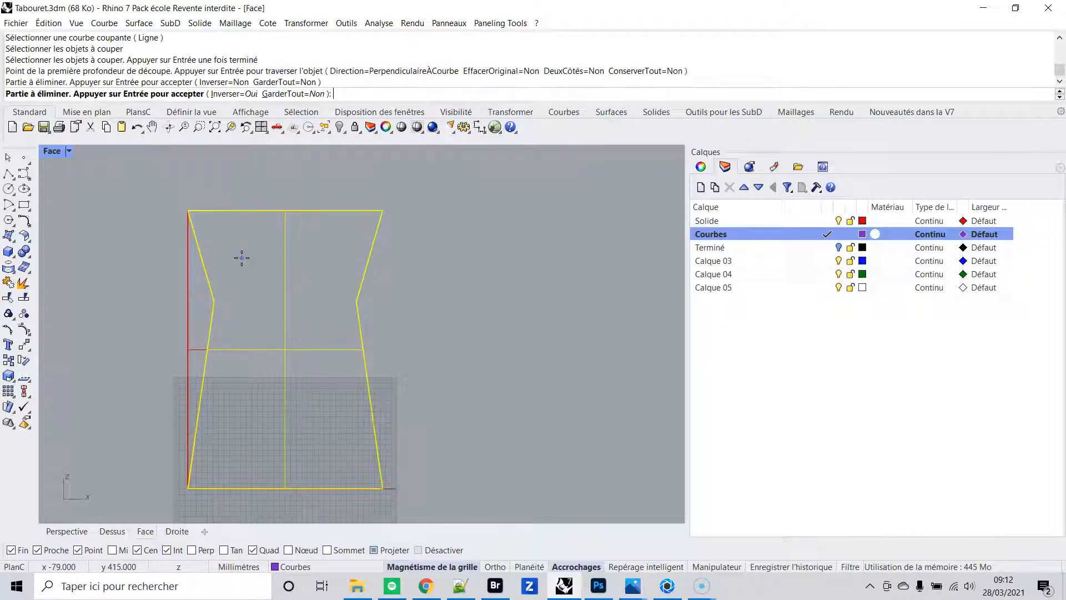
pyautogui.click(391, 266)
pyautogui.rightClick(391, 265)
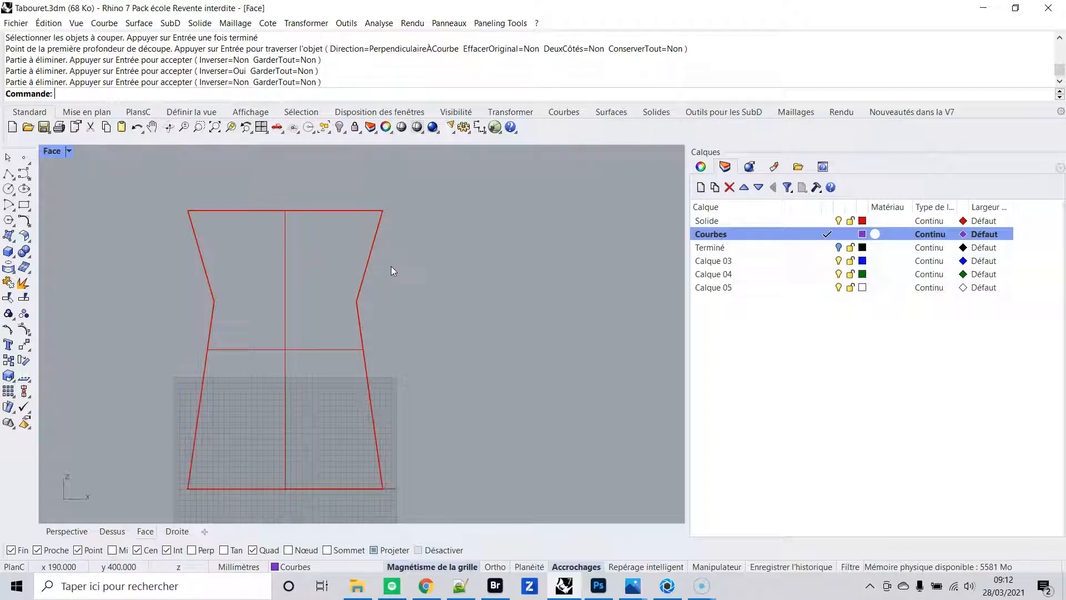
# - Wire-cut the solid along the right-hand profile in the Droite view, perpendicular to the curve and through the whole object, removing the outer piece
pyautogui.doubleClick(53, 151)
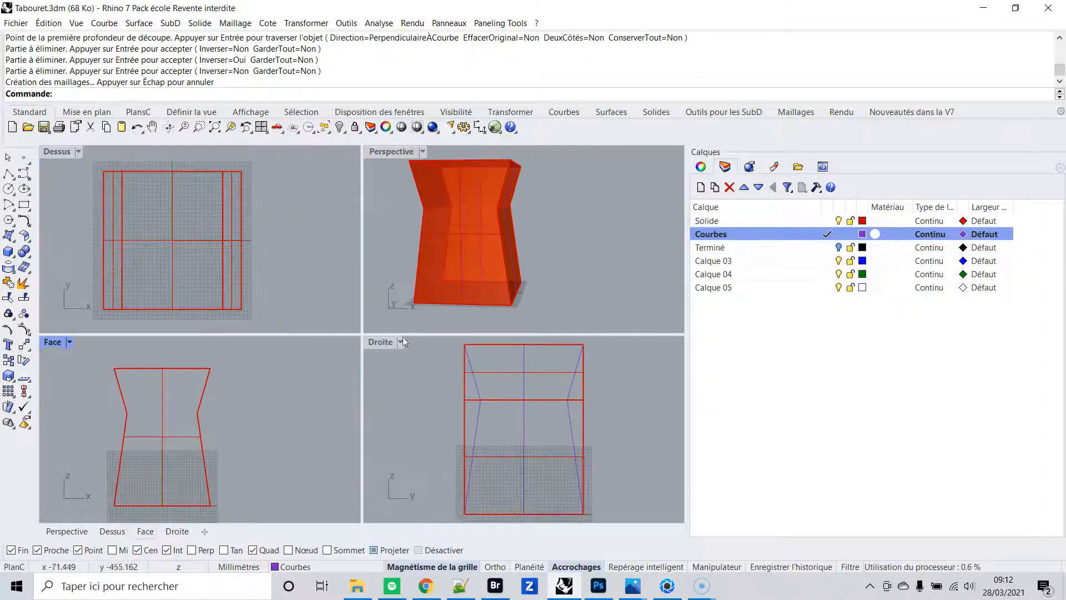
pyautogui.doubleClick(383, 341)
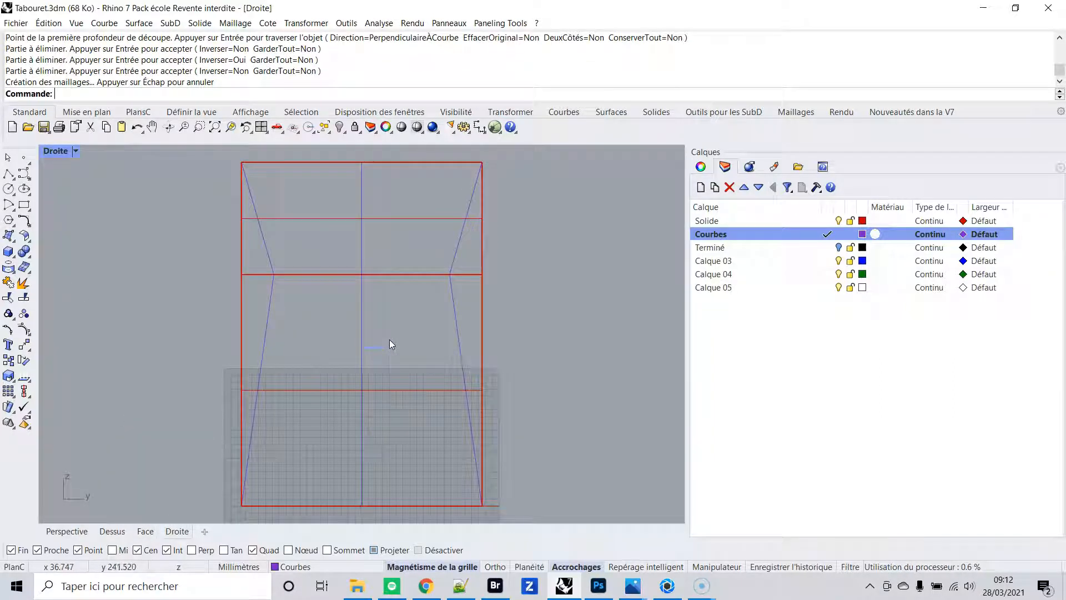
pyautogui.rightClick(565, 275)
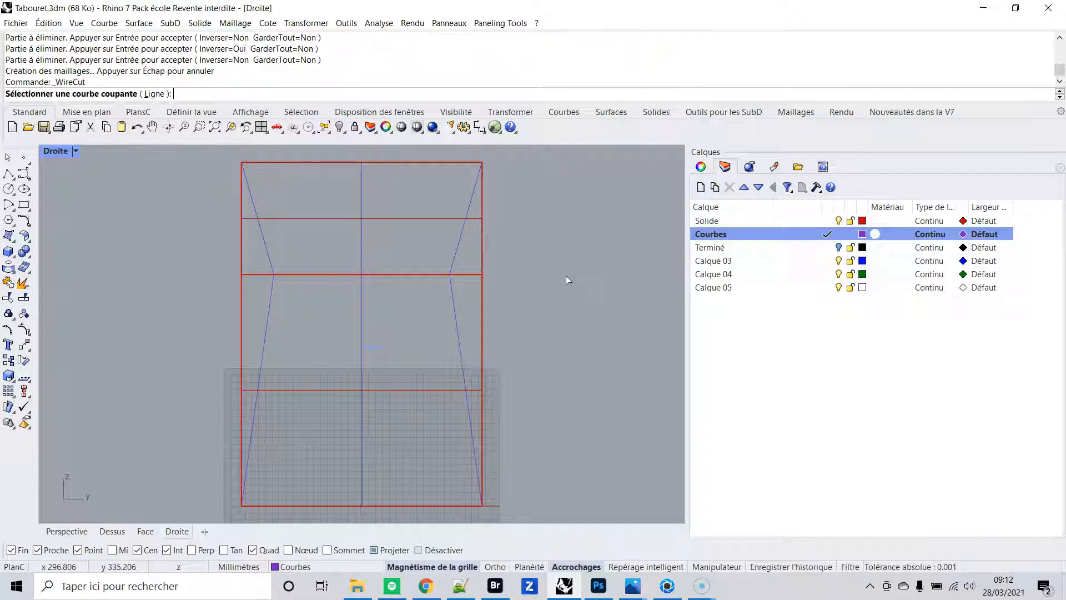
pyautogui.click(462, 313)
pyautogui.click(481, 304)
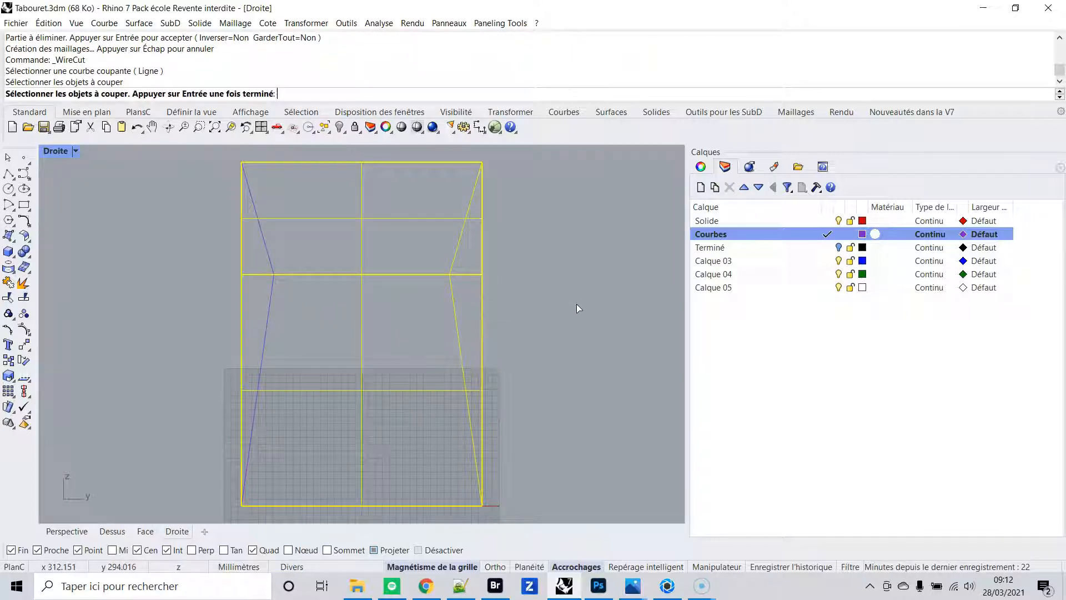
pyautogui.rightClick(577, 304)
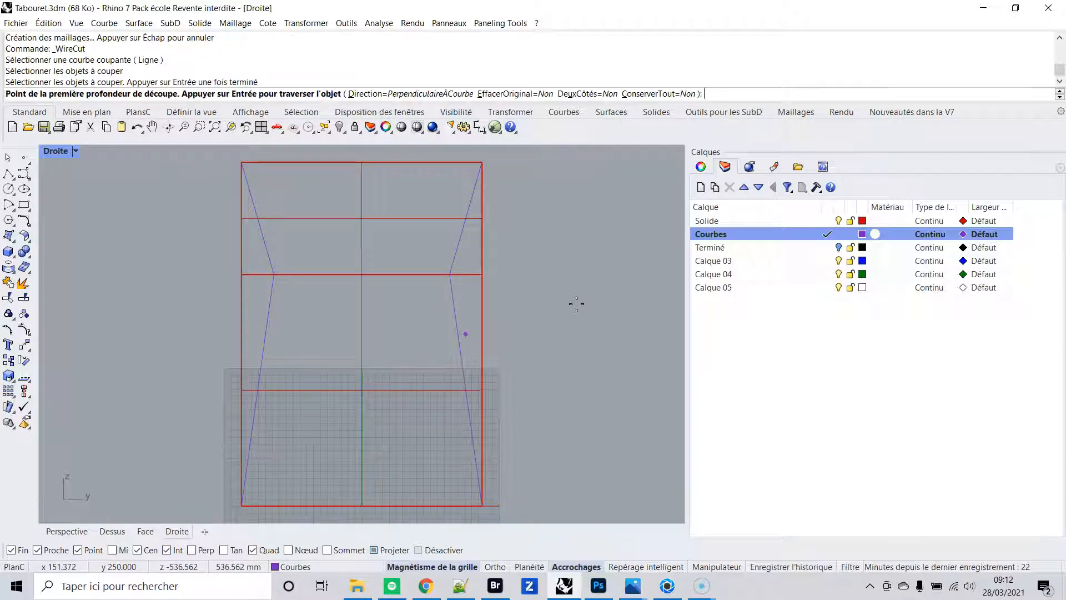
pyautogui.rightClick(576, 304)
pyautogui.rightClick(576, 305)
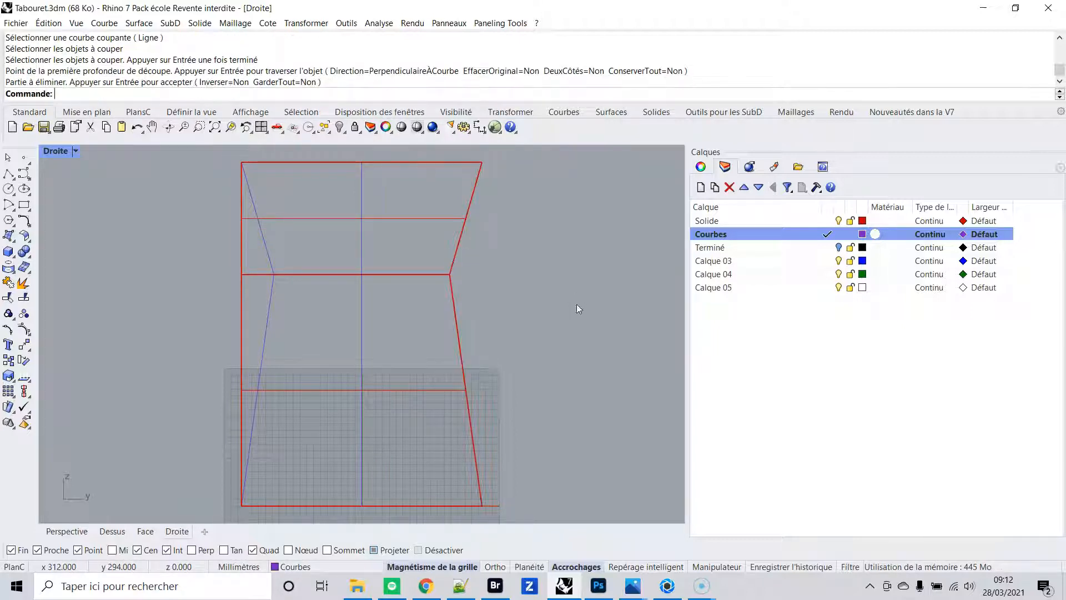
# - Wire-cut the remaining side along the left-hand profile in the Droite view, through the whole object, removing the outer piece
pyautogui.rightClick(301, 309)
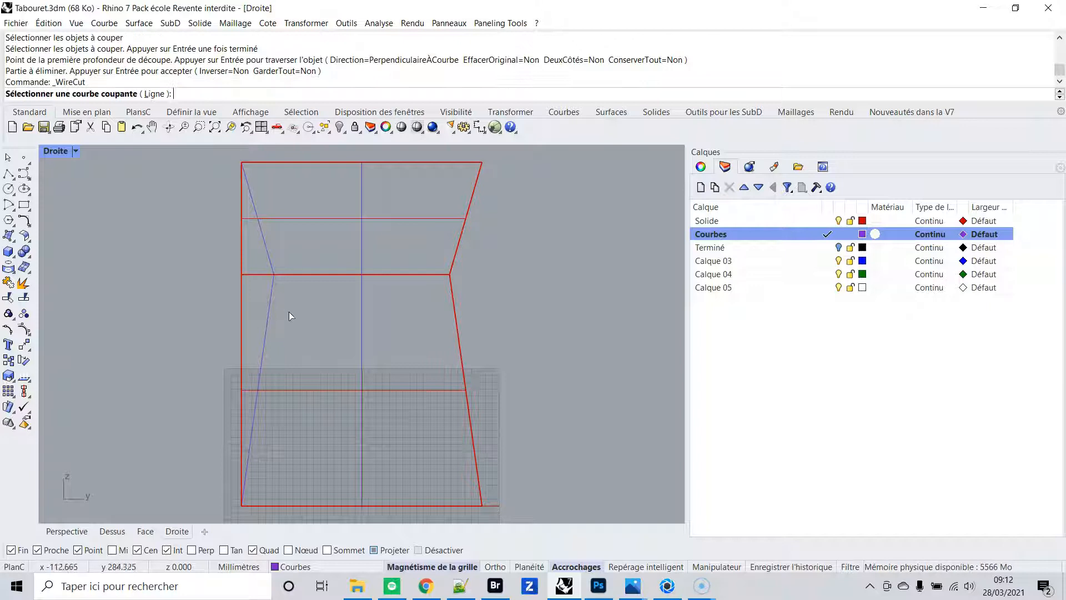
pyautogui.click(264, 320)
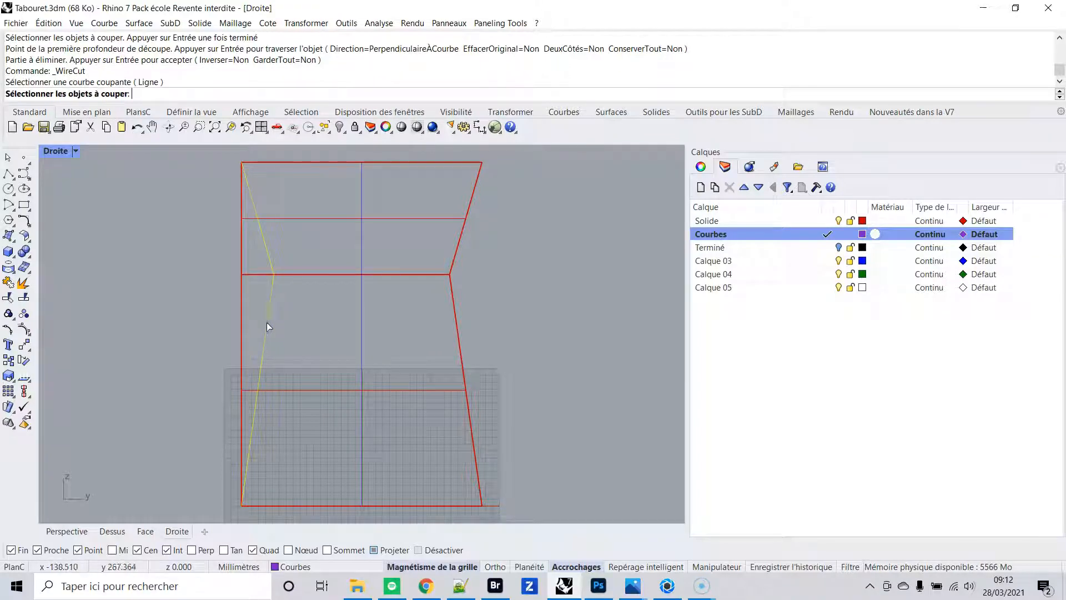
pyautogui.click(254, 272)
pyautogui.rightClick(208, 276)
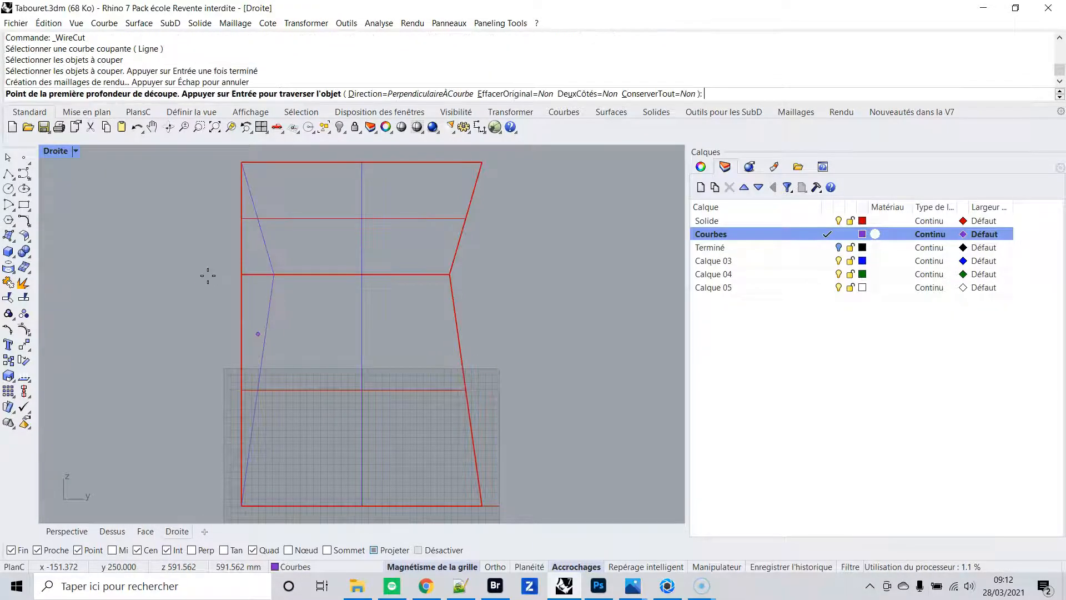
pyautogui.rightClick(208, 276)
pyautogui.rightClick(207, 276)
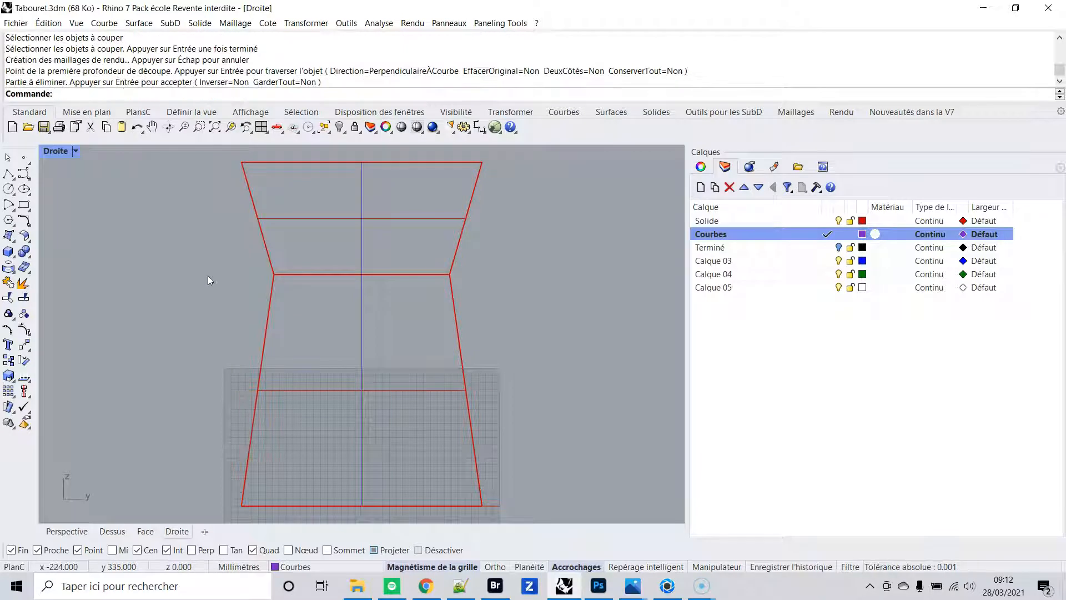
# - Inspect the cut stool from an angle in the maximized Perspective view and select the solid
pyautogui.doubleClick(56, 150)
pyautogui.doubleClick(397, 152)
pyautogui.moveTo(452, 232); pyautogui.dragTo(472, 252, button='right')
pyautogui.click(434, 382)
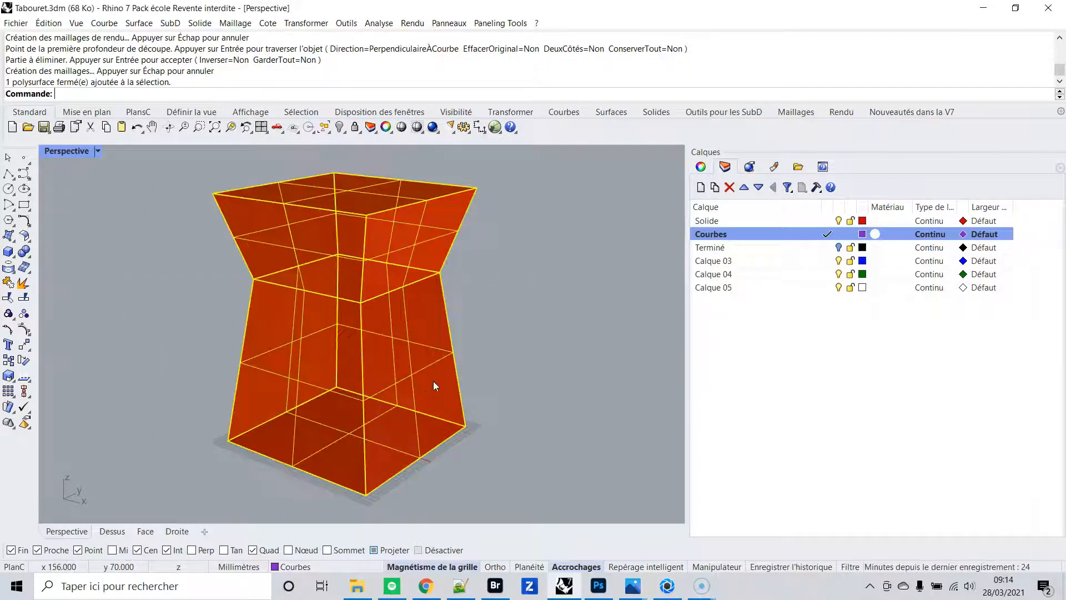
# - Add a new layer below Courbes, and check the selected stool's object properties before deselecting it
pyautogui.click(700, 187)
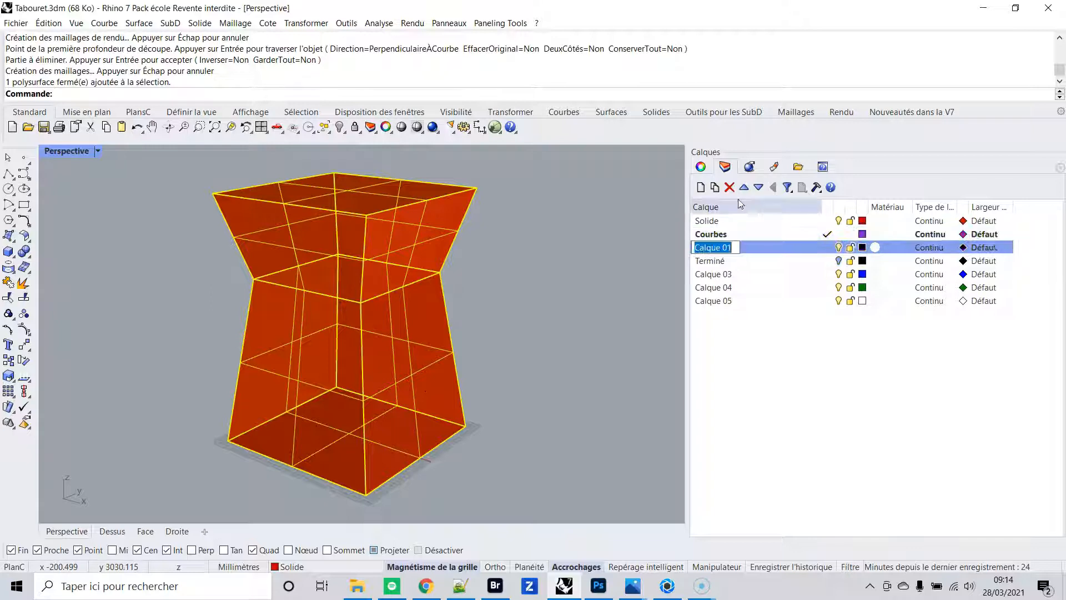
pyautogui.click(701, 166)
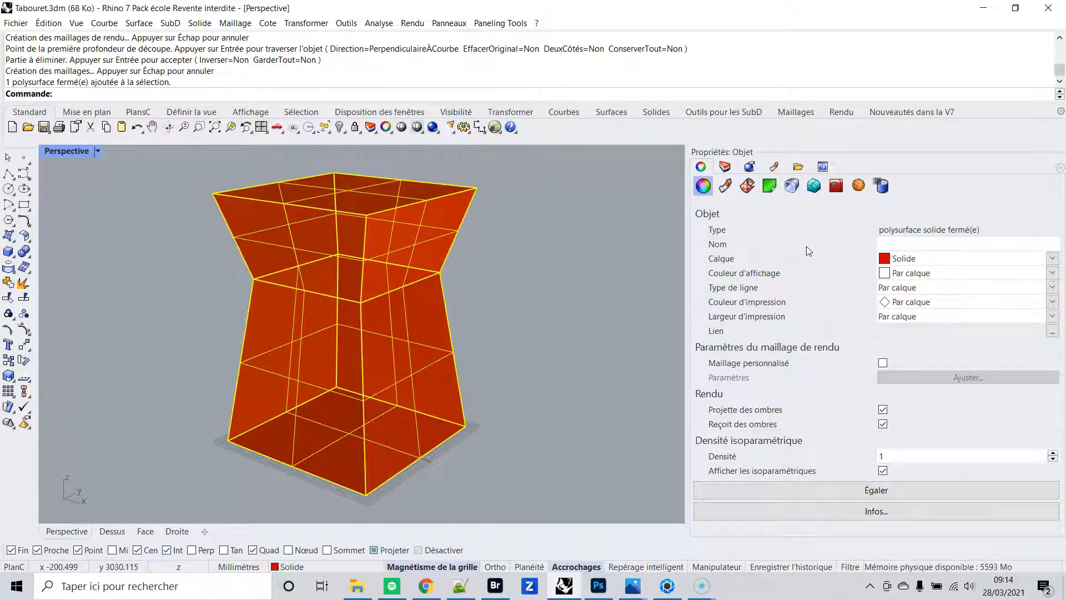
pyautogui.click(570, 312)
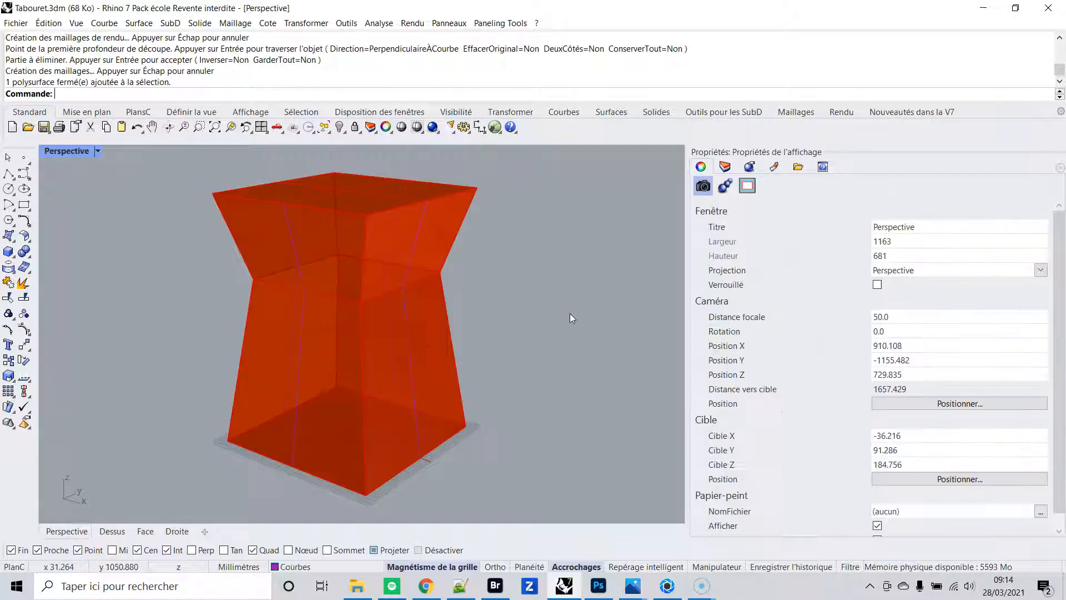